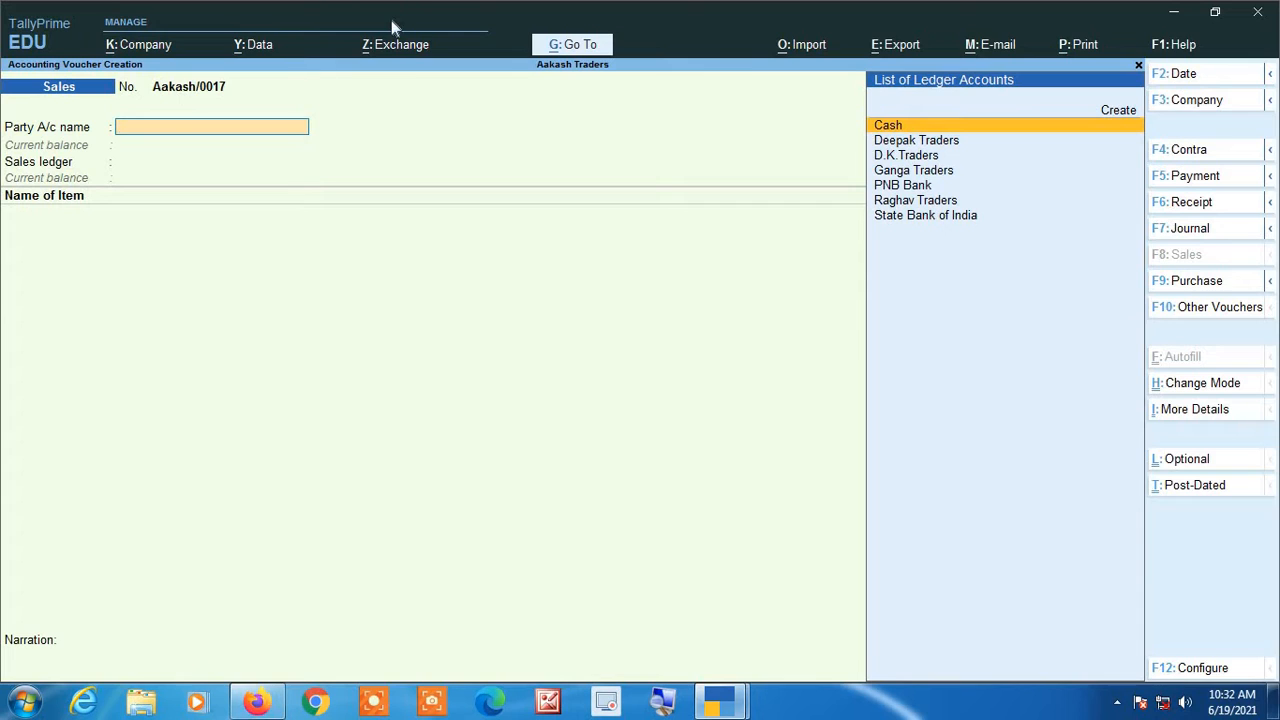
Step: Set Deepak Traders as the party account and Sales as the sales ledger for the sales voucher
key(Down)
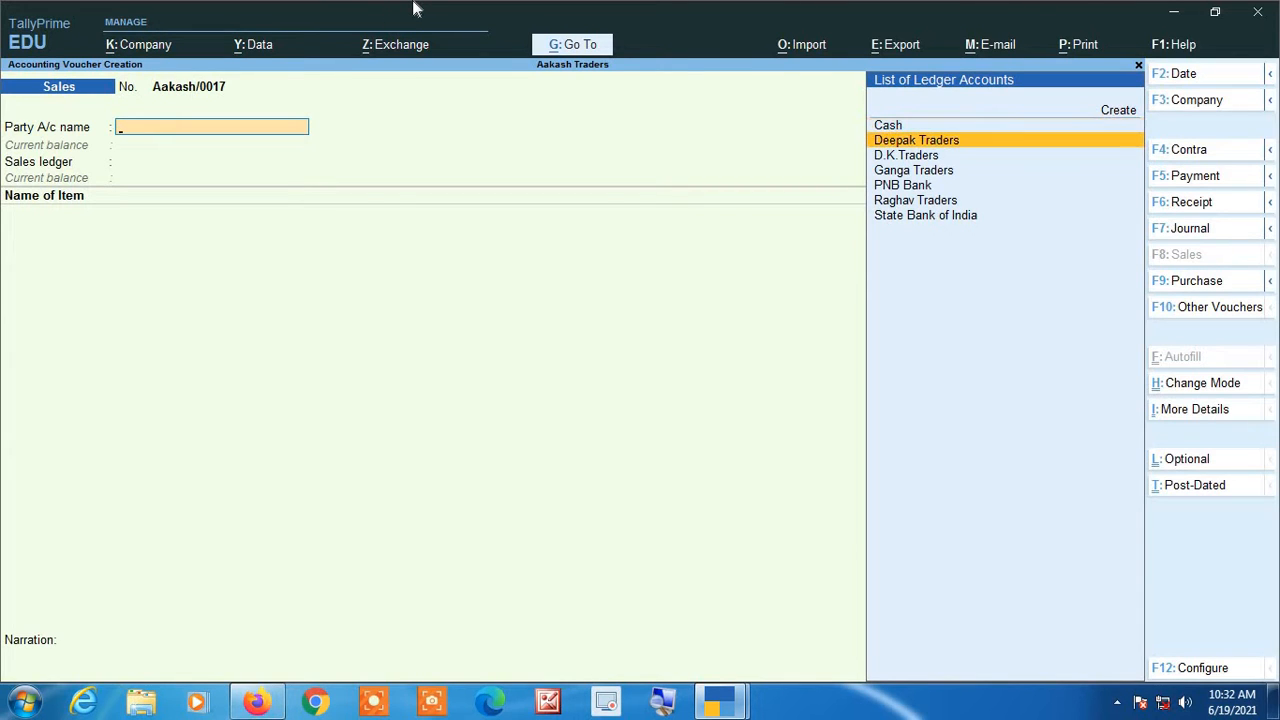
key(Return)
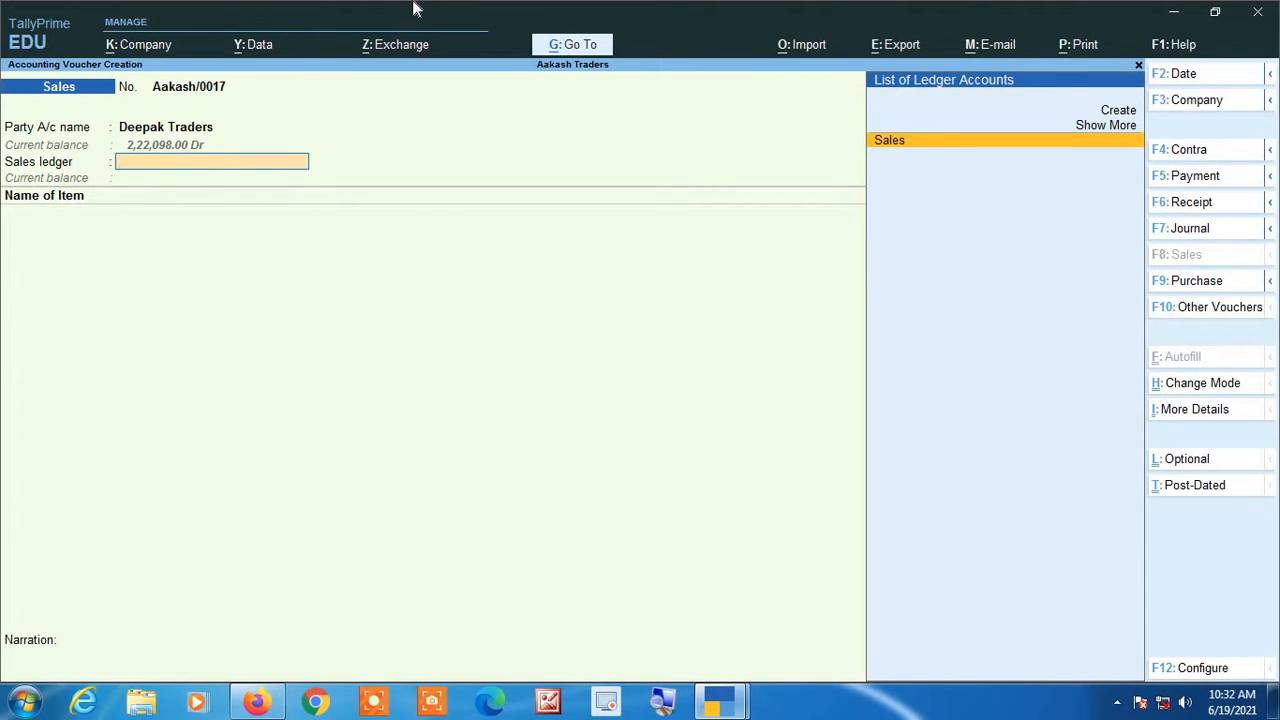
key(Return)
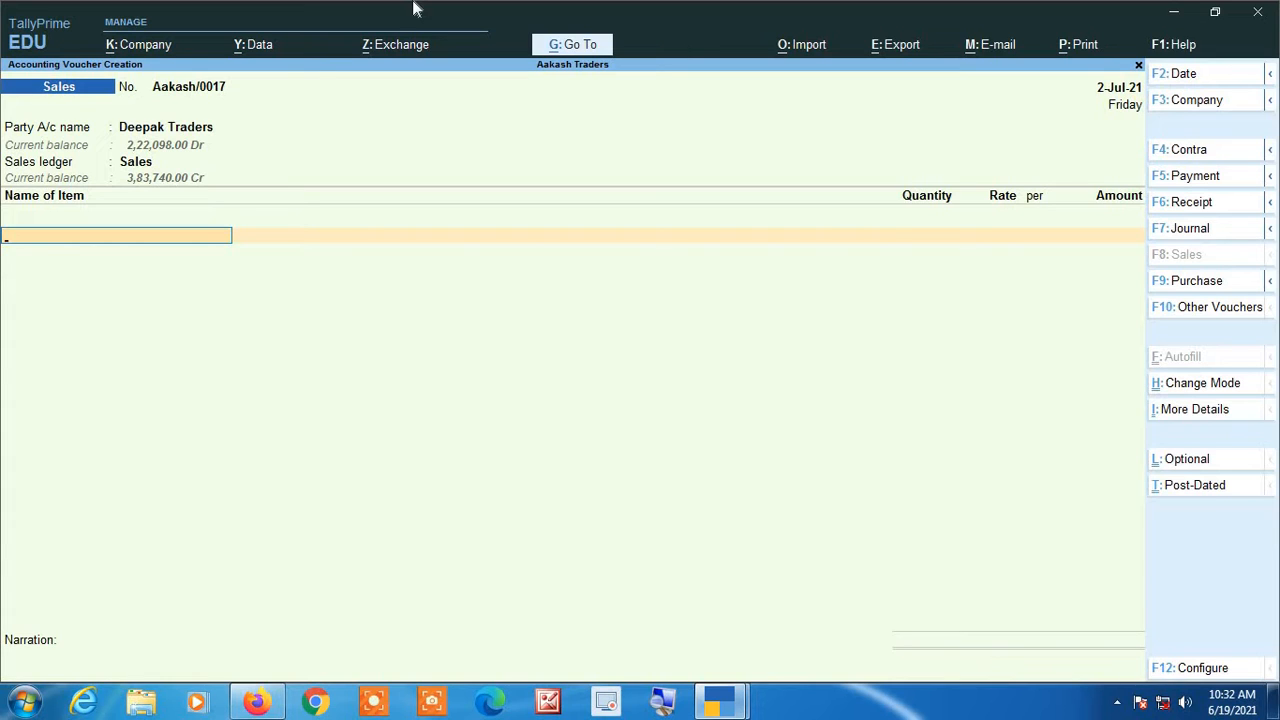
Step: Enter Almonds as the stock item with a quantity of 40 kgs at a rate of 200, and end the item list
text(A)
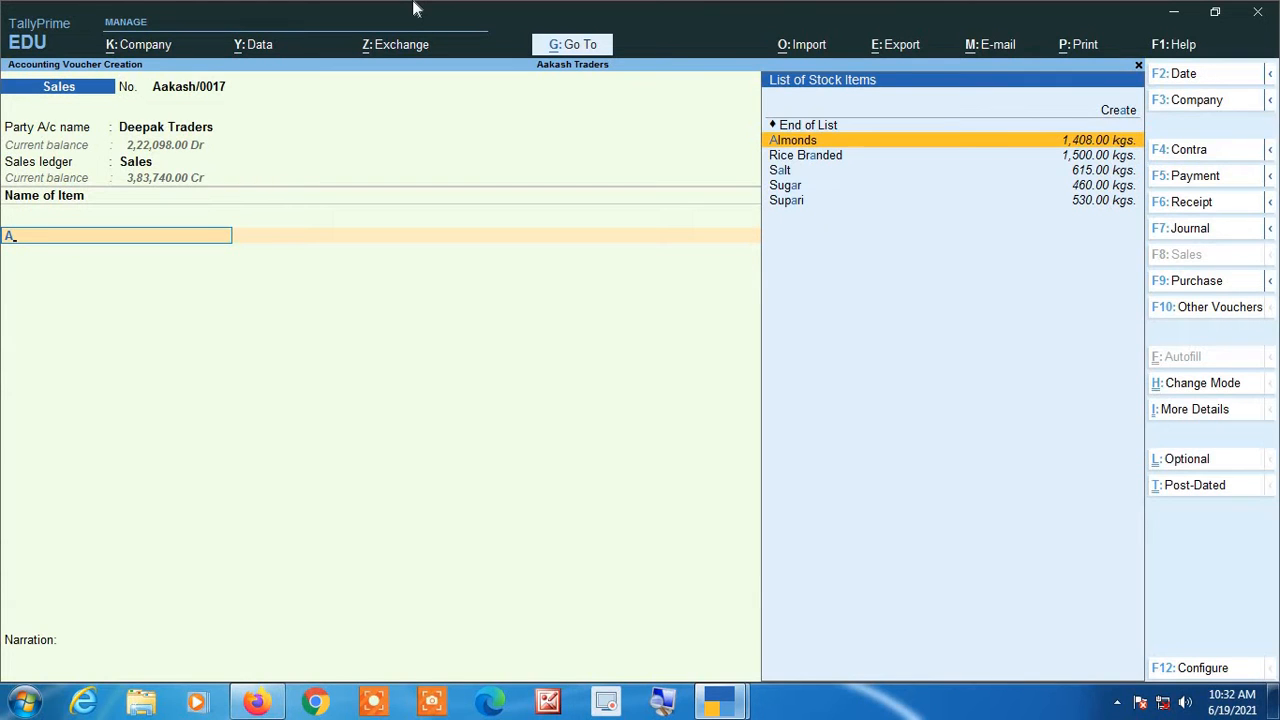
key(Return)
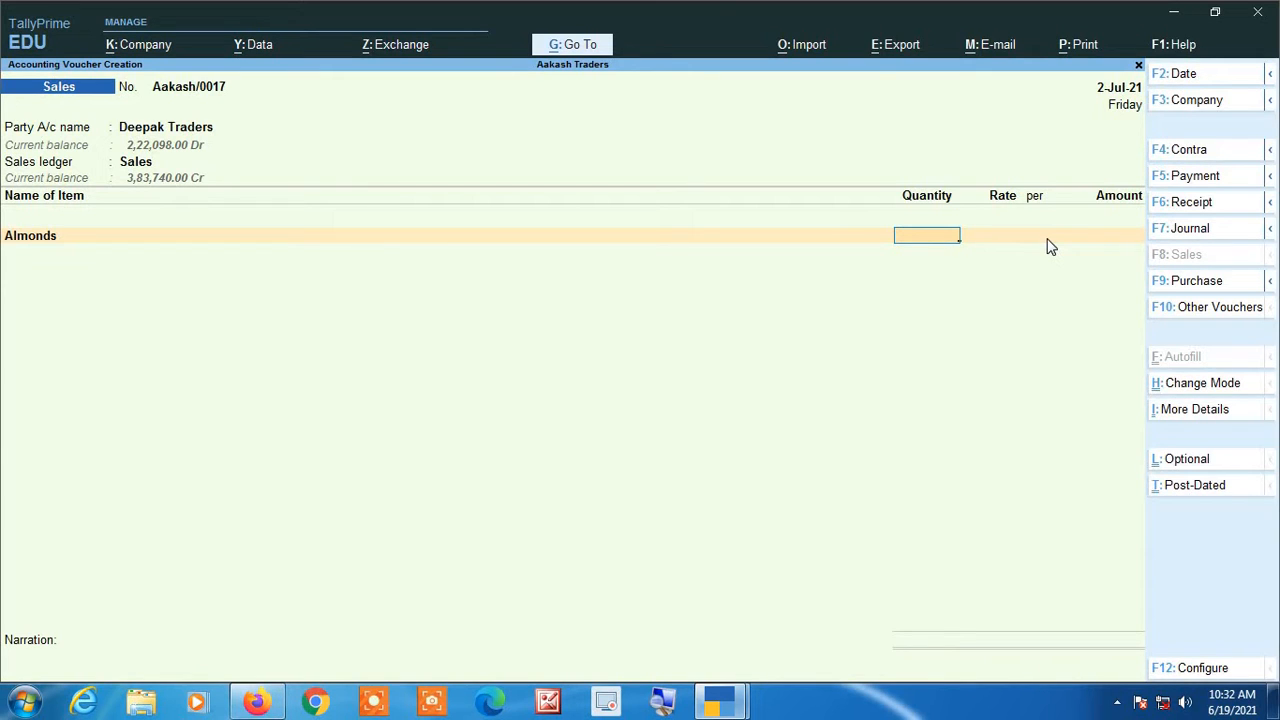
text(40)
key(Return)
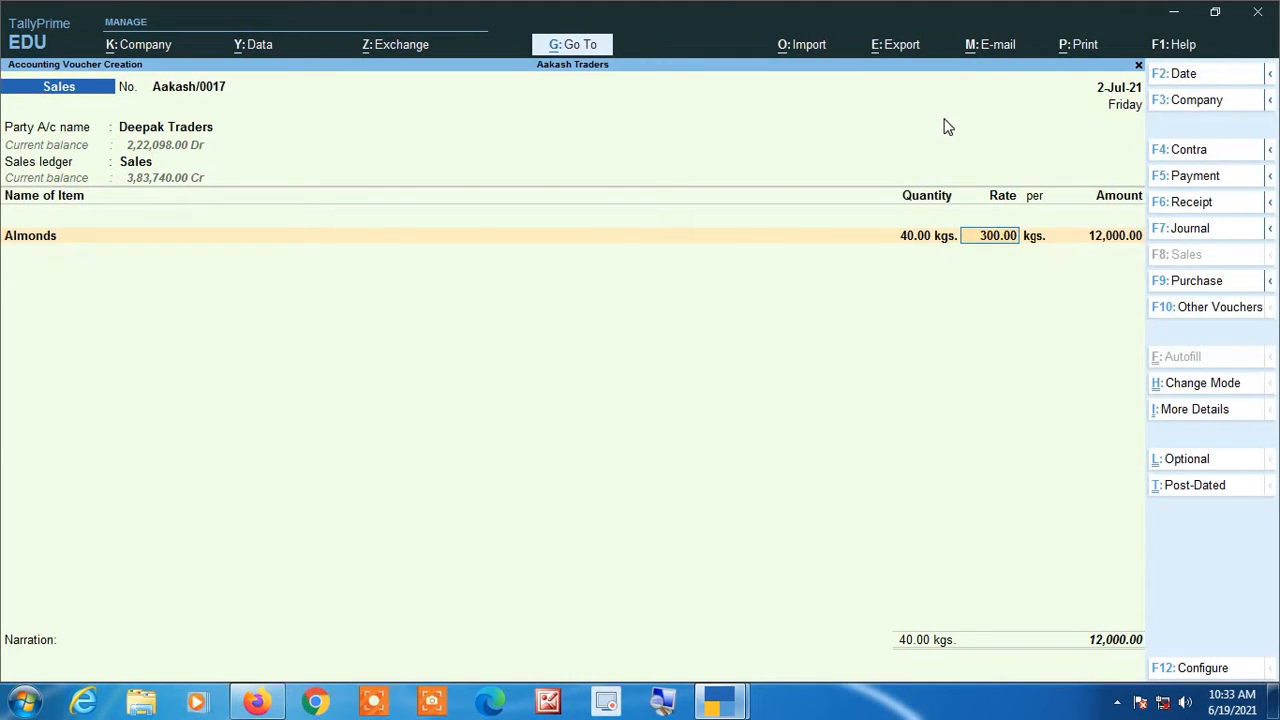
text(200)
key(Return)
key(Return)
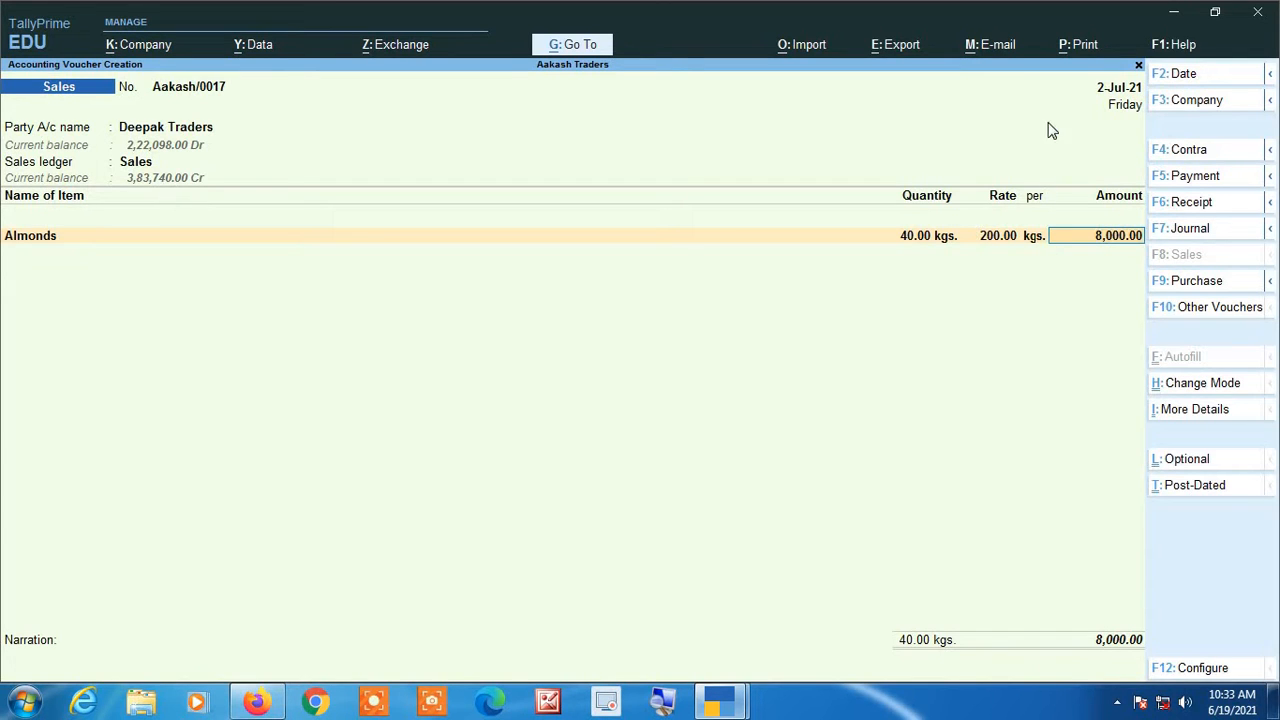
key(Return)
key(Return)
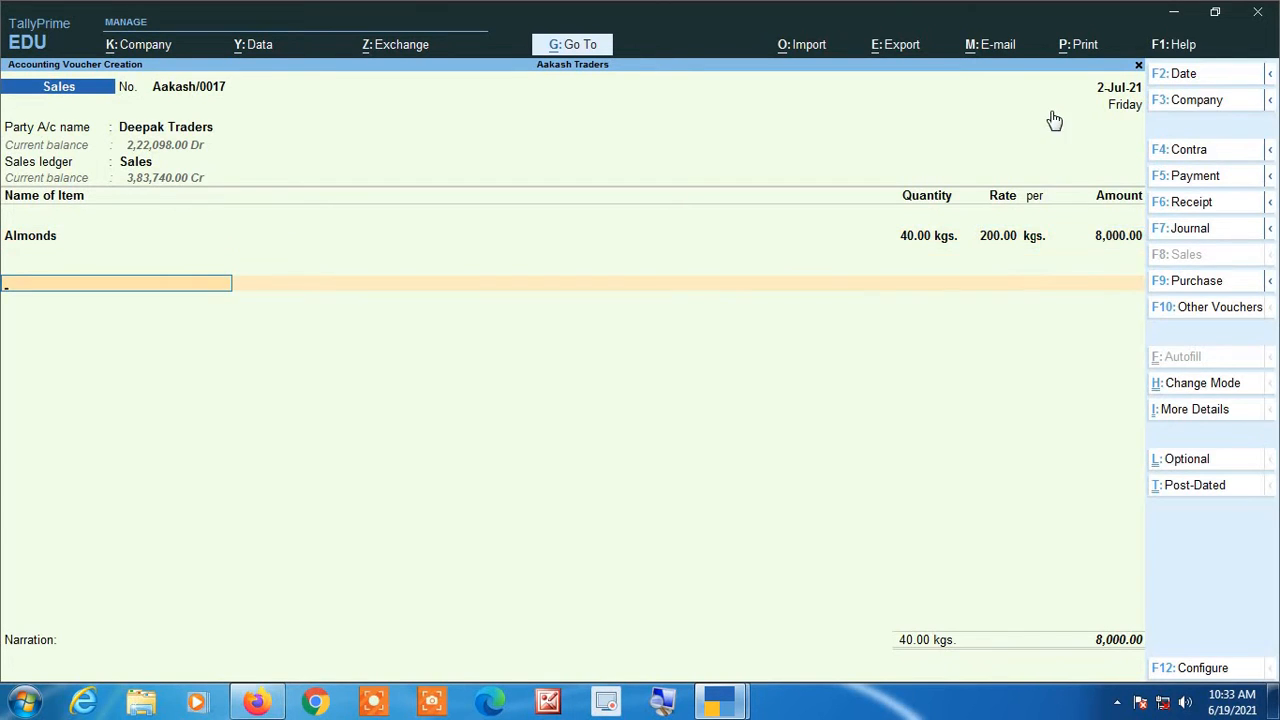
Step: Add the Cgst and Sgst tax ledgers below the Almonds item
text(Cg)
key(Return)
key(Return)
text(Sg)
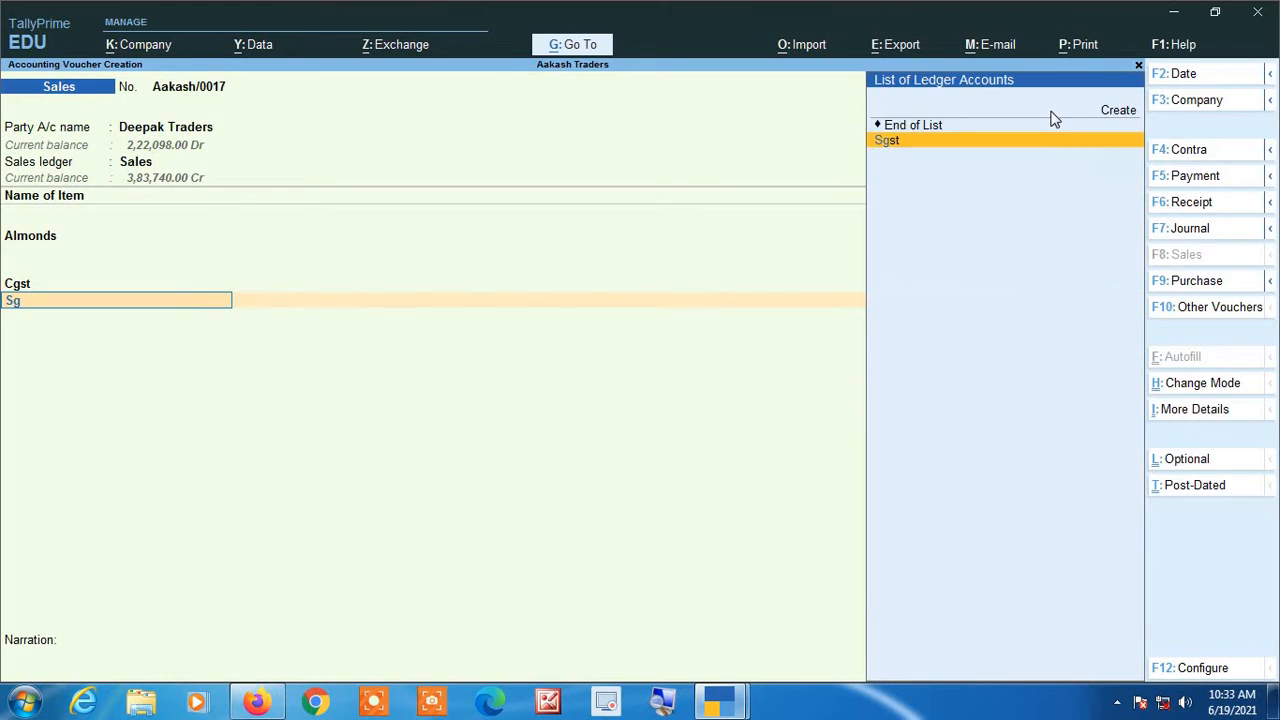
key(Return)
key(Return)
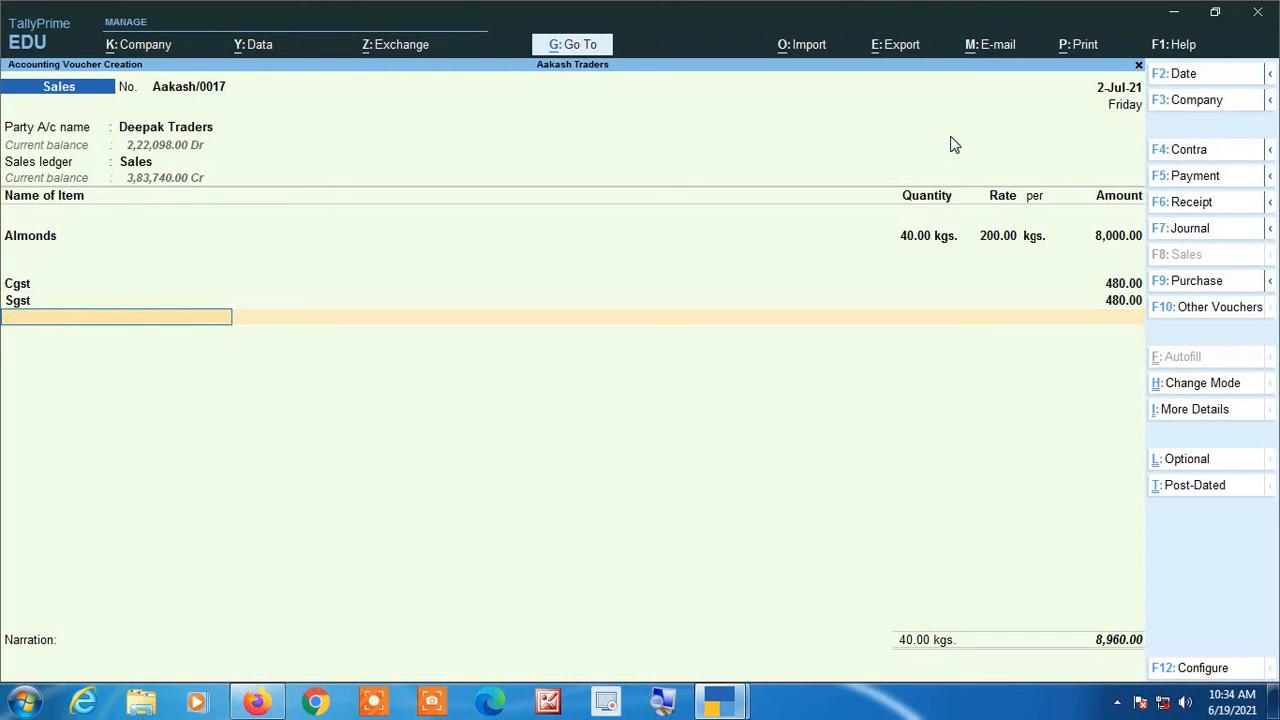
Step: Set Provide Rate Inclusive of Tax for Stock Items to Yes in the voucher configuration and save it
key(F12)
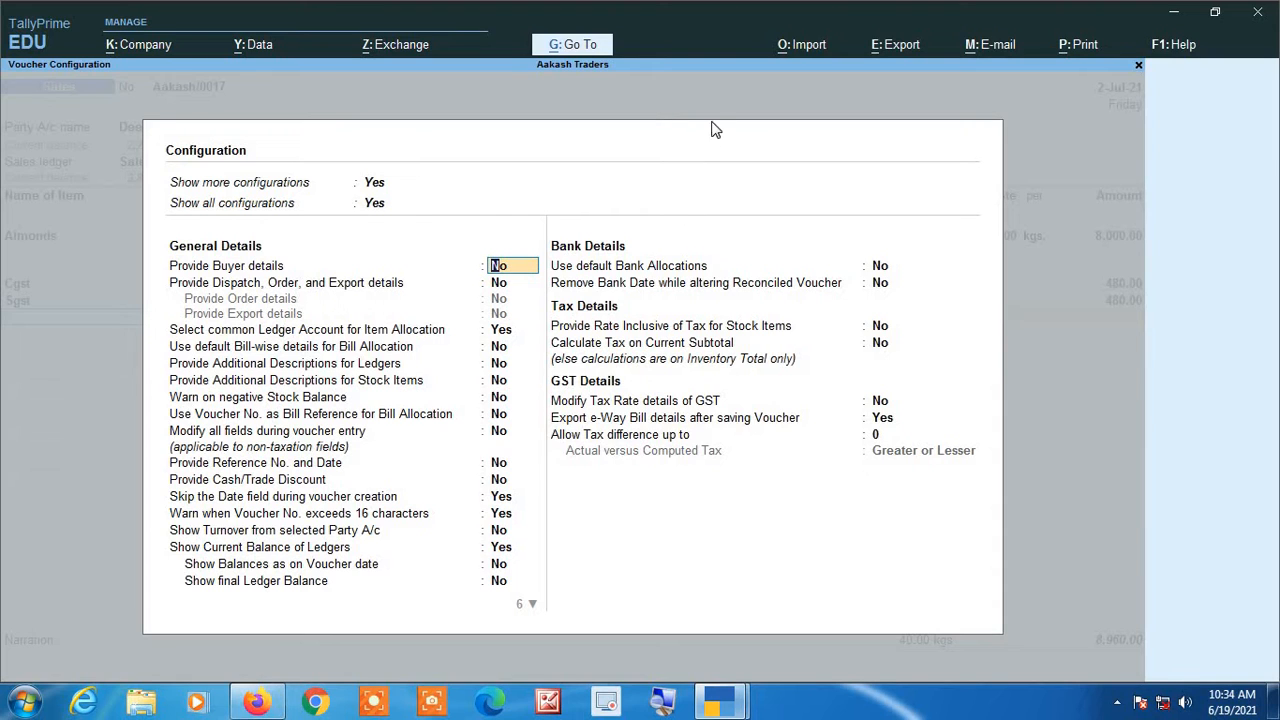
key(Down)
key(Down)
key(Down)
key(Down)
key(Down)
key(Down)
key(Down)
key(Down)
key(Down)
key(Down)
key(Down)
key(Down)
key(Down)
key(Down)
key(Down)
key(Down)
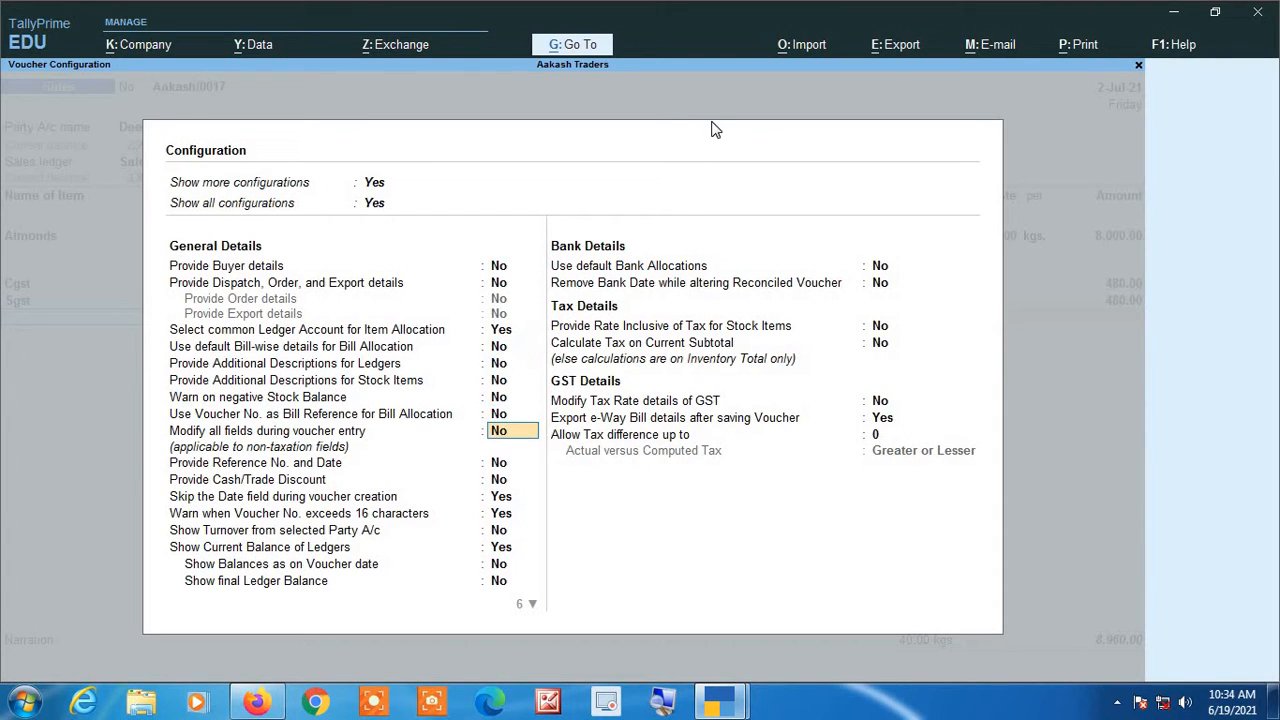
key(Down)
key(Down)
key(Down)
key(Down)
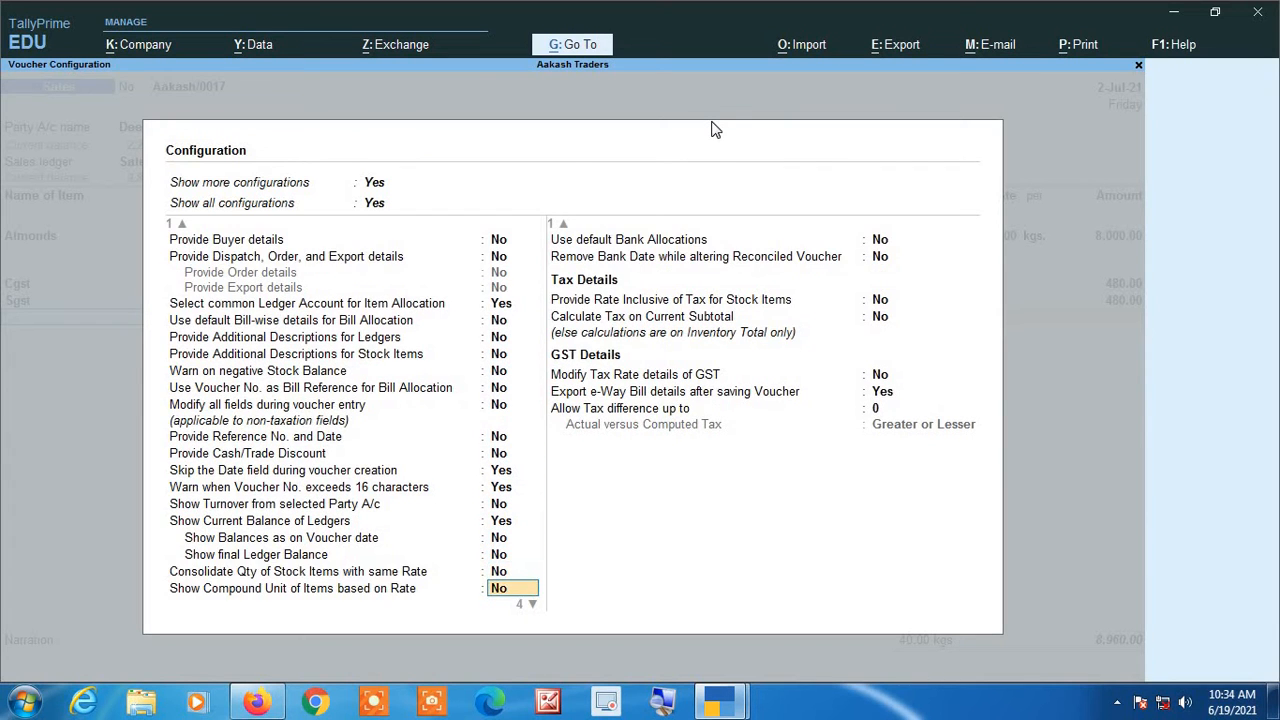
key(Down)
key(Down)
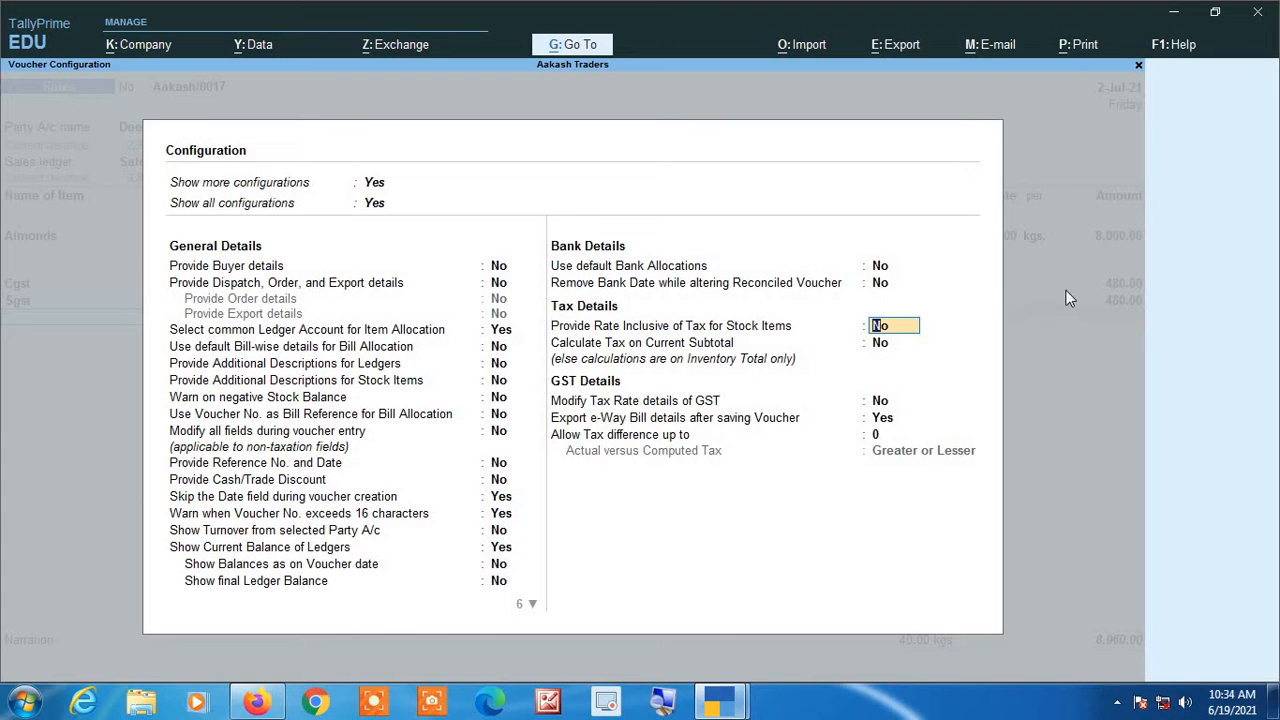
text(ye)
key(Return)
key(Return)
key(Return)
key(Return)
key(Return)
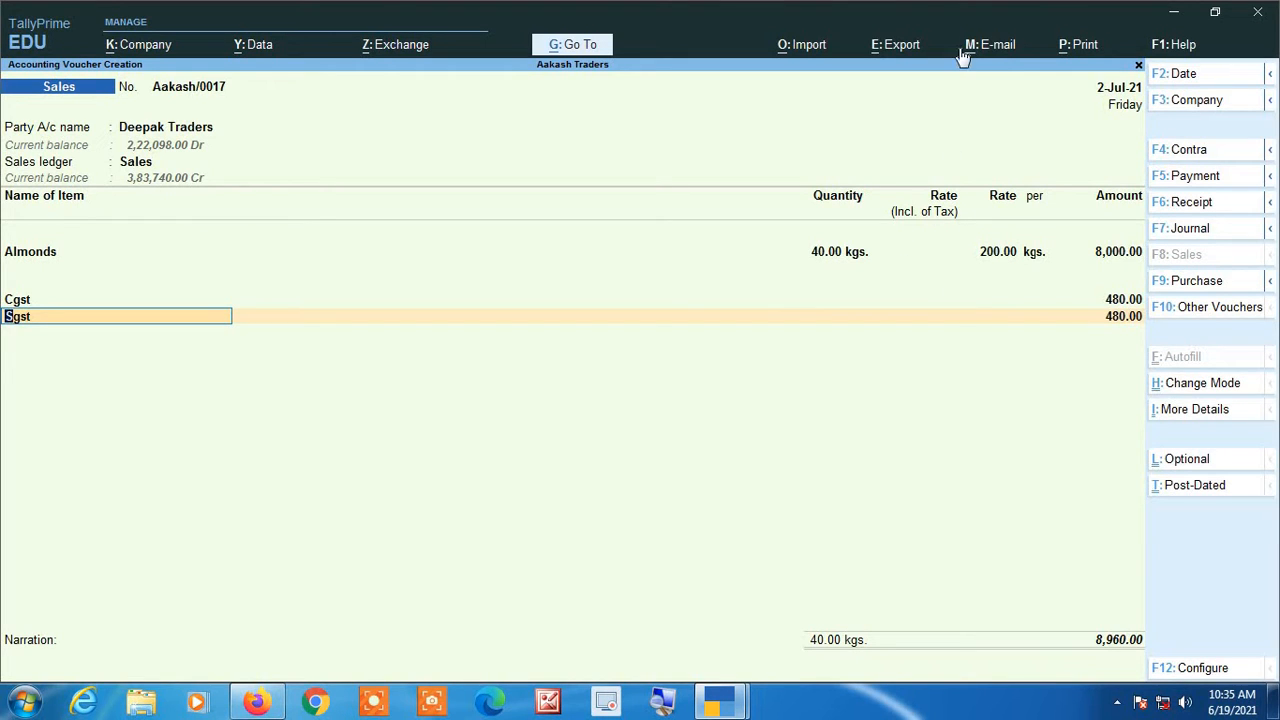
Step: Add Sugar as a second item below Almonds, with a quantity of 60 kgs at the default rate of 40
key(Up)
key(Up)
key(Up)
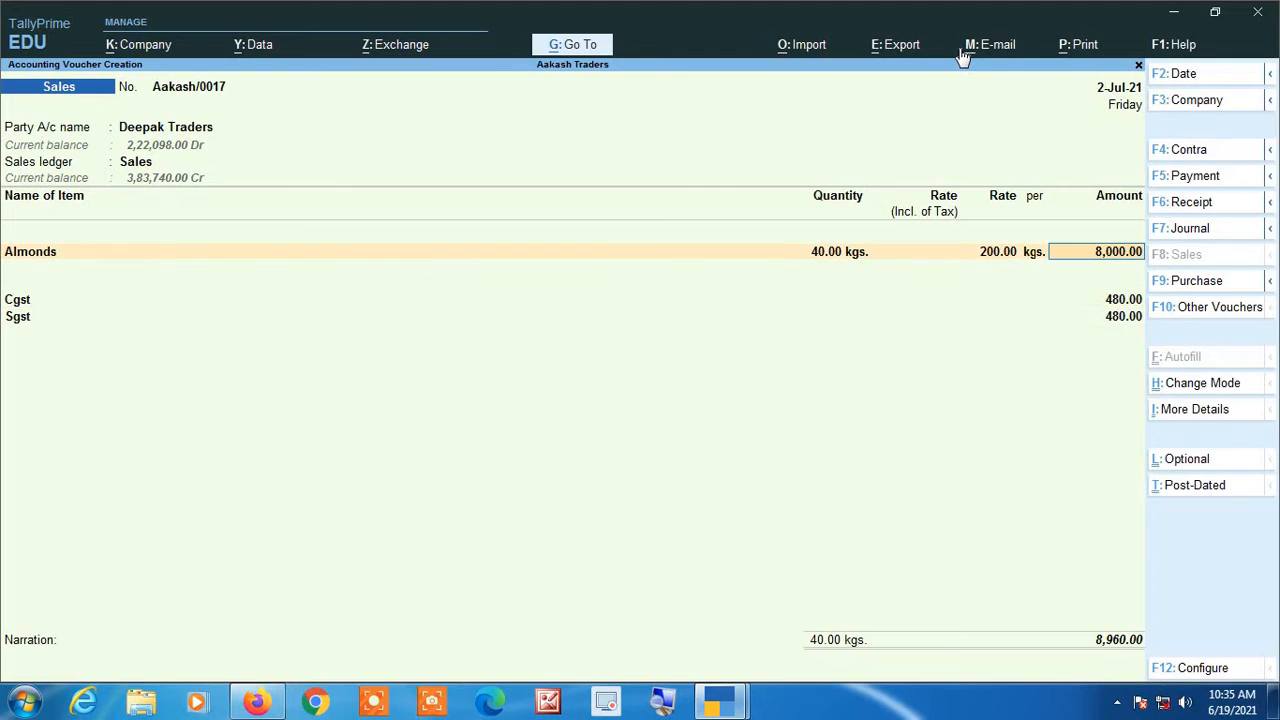
key(Return)
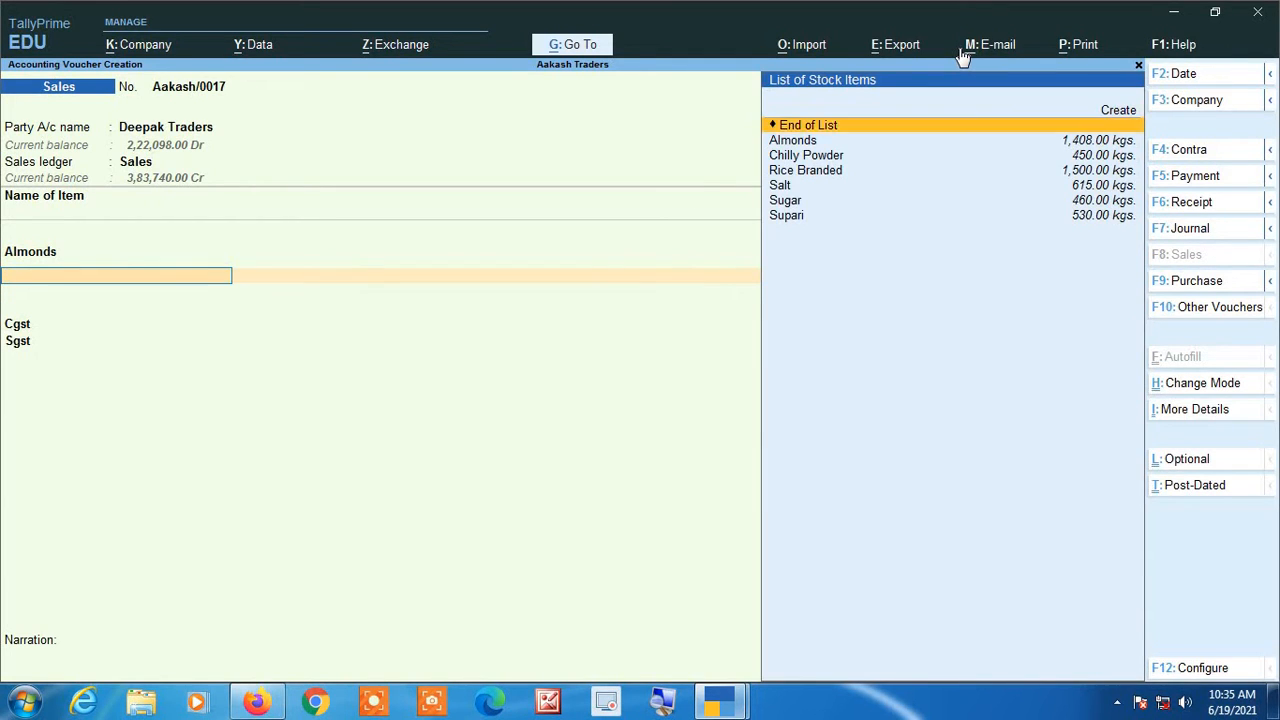
key(Down)
key(Down)
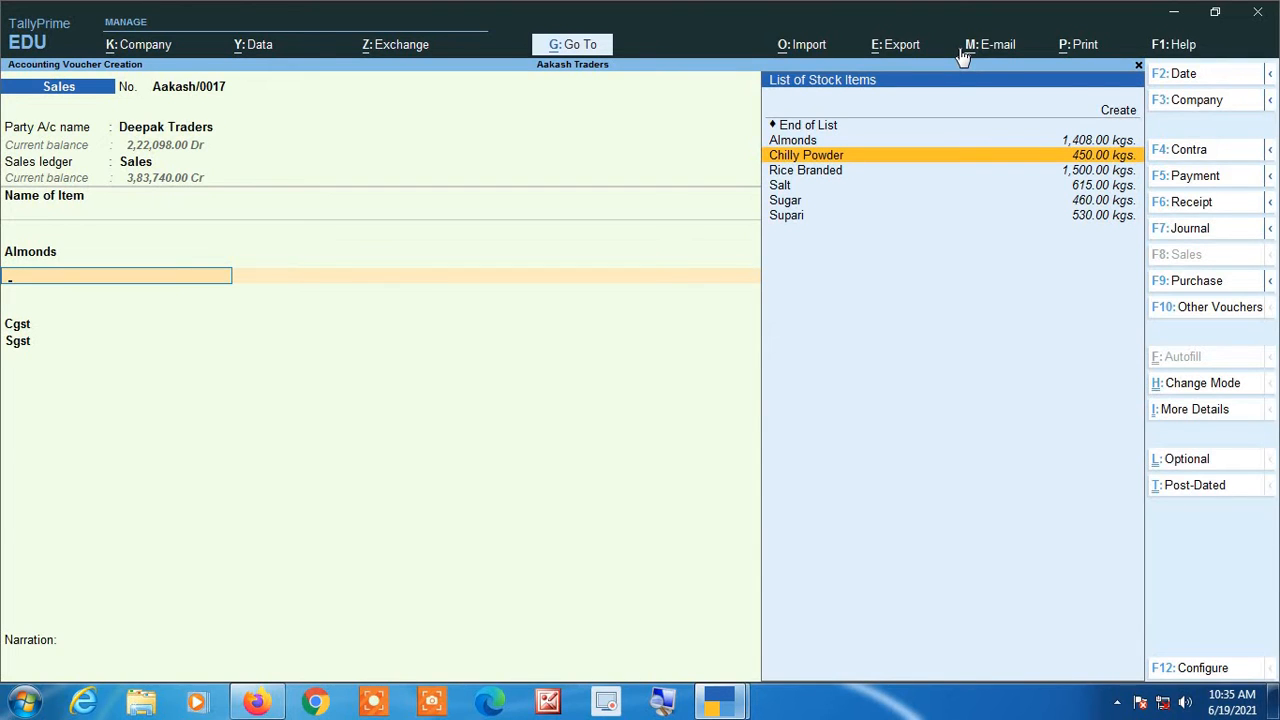
key(Down)
key(Down)
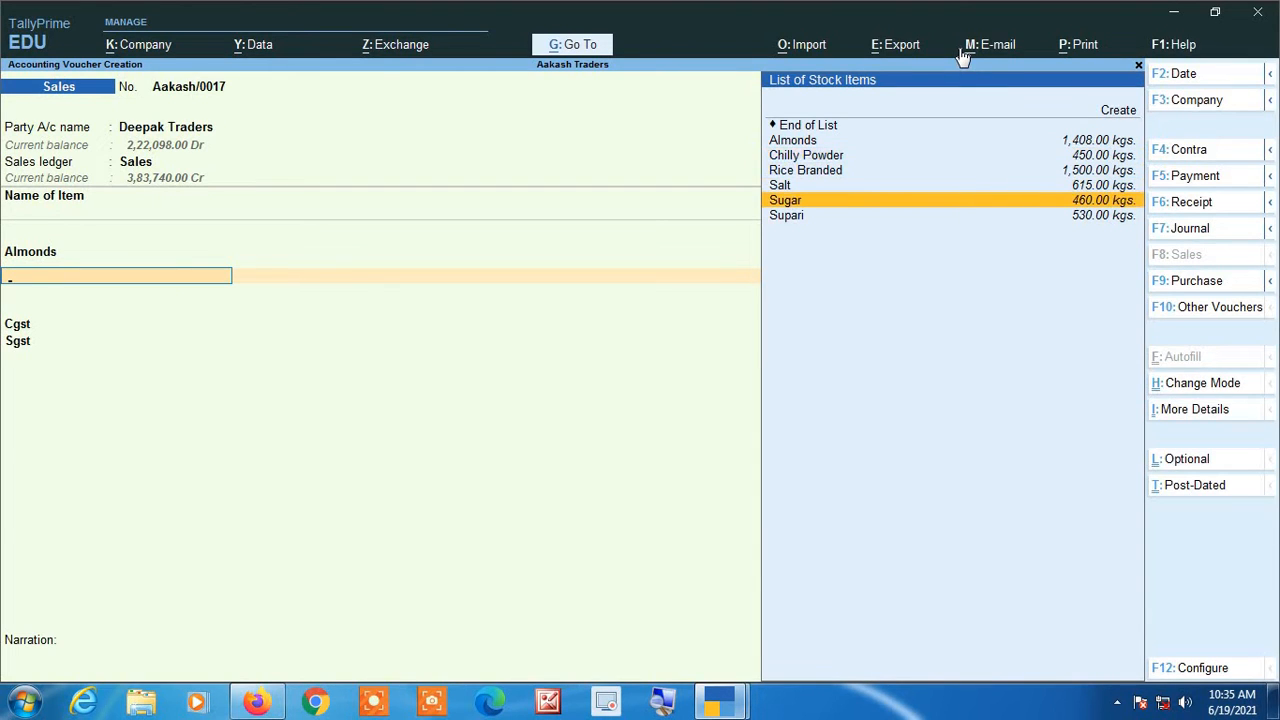
key(Return)
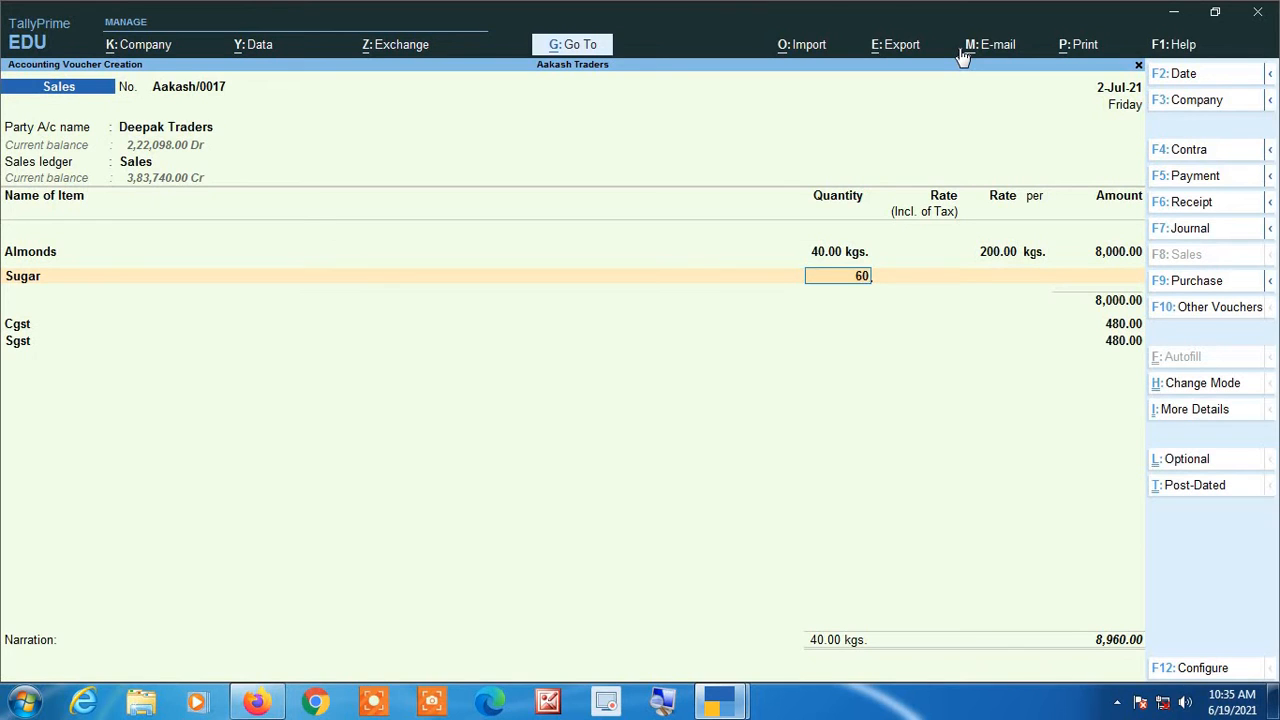
text(60)
key(Return)
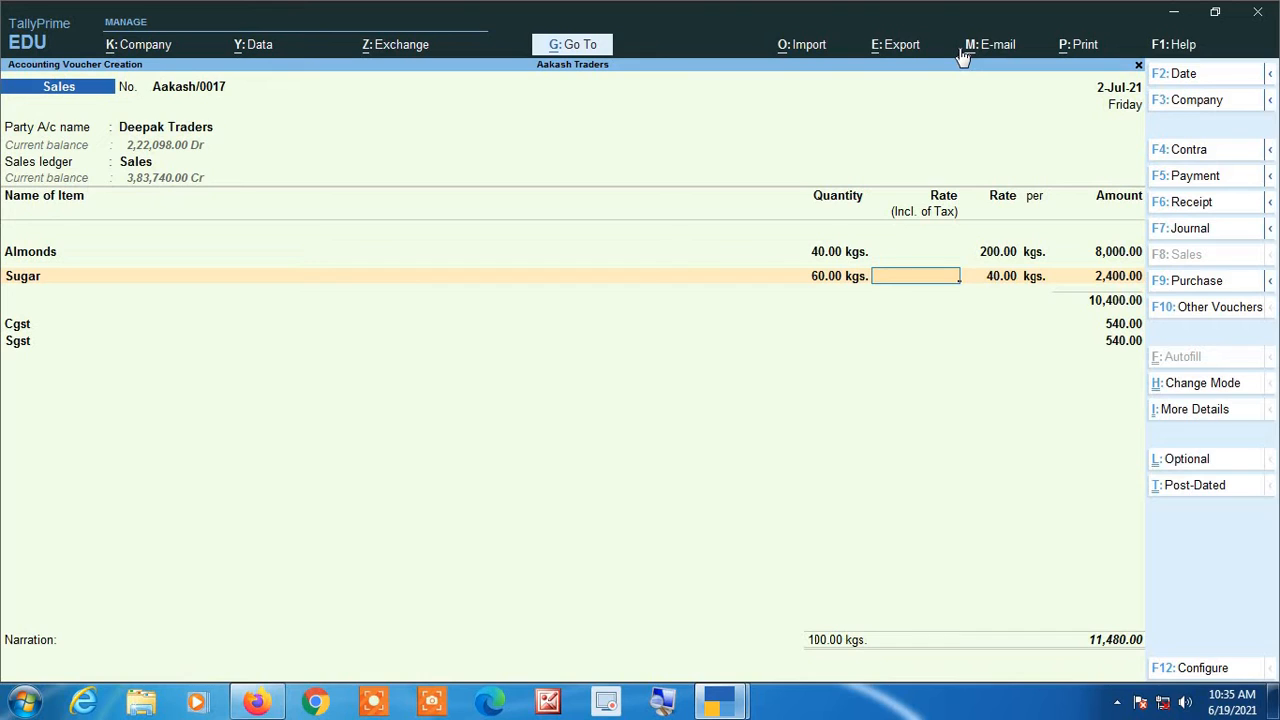
key(Return)
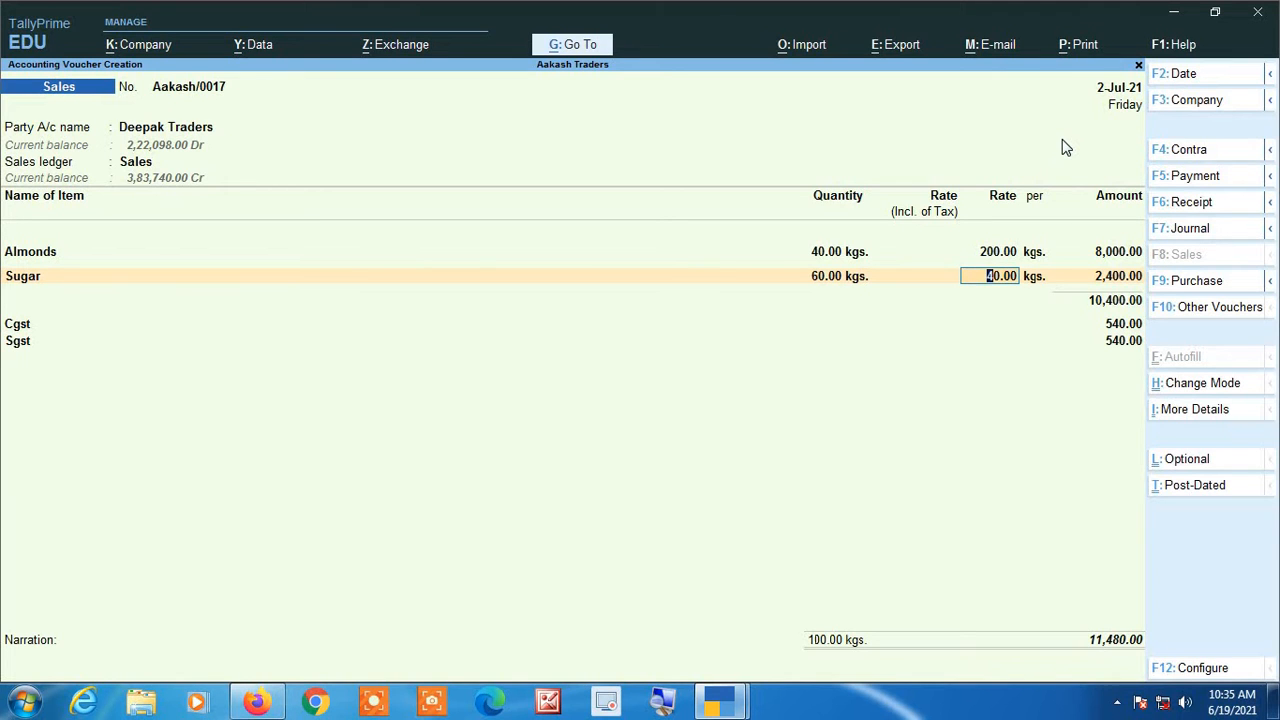
key(Return)
key(Return)
key(Return)
Step: Keep the Cgst and Sgst lines, leave the narration empty and save the sales voucher
key(Return)
key(Return)
key(Return)
key(Return)
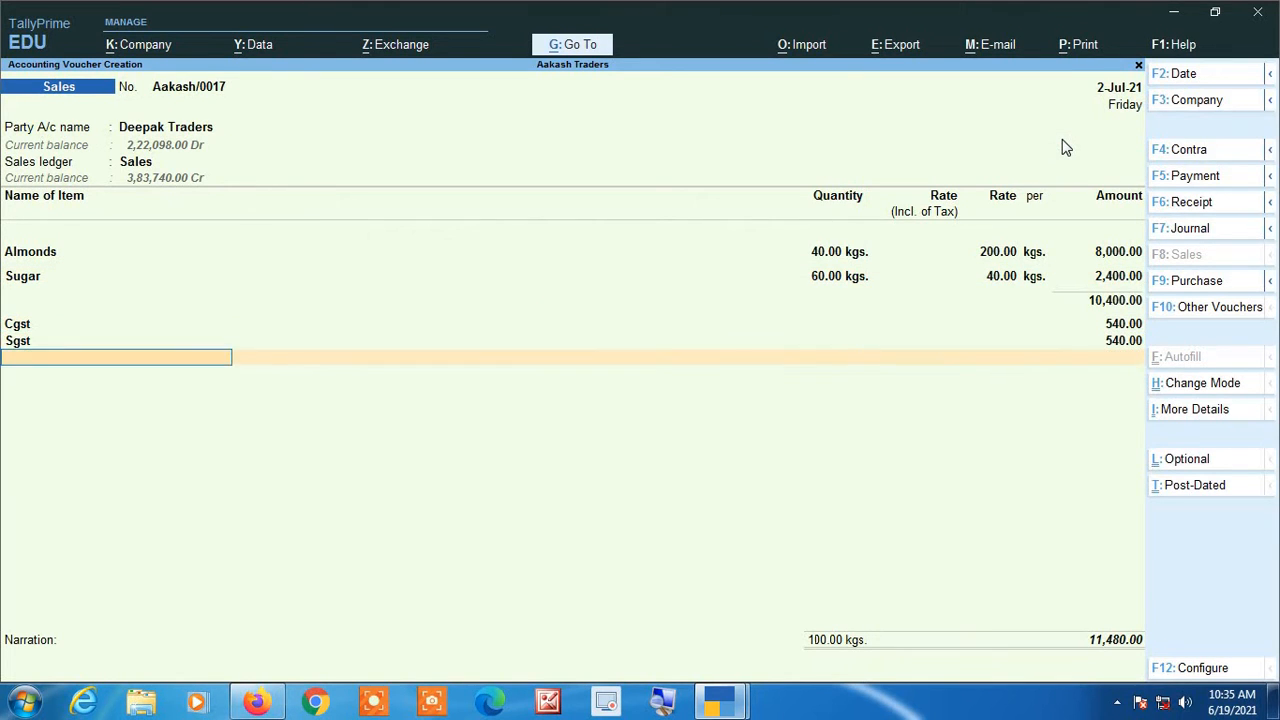
key(Return)
key(Return)
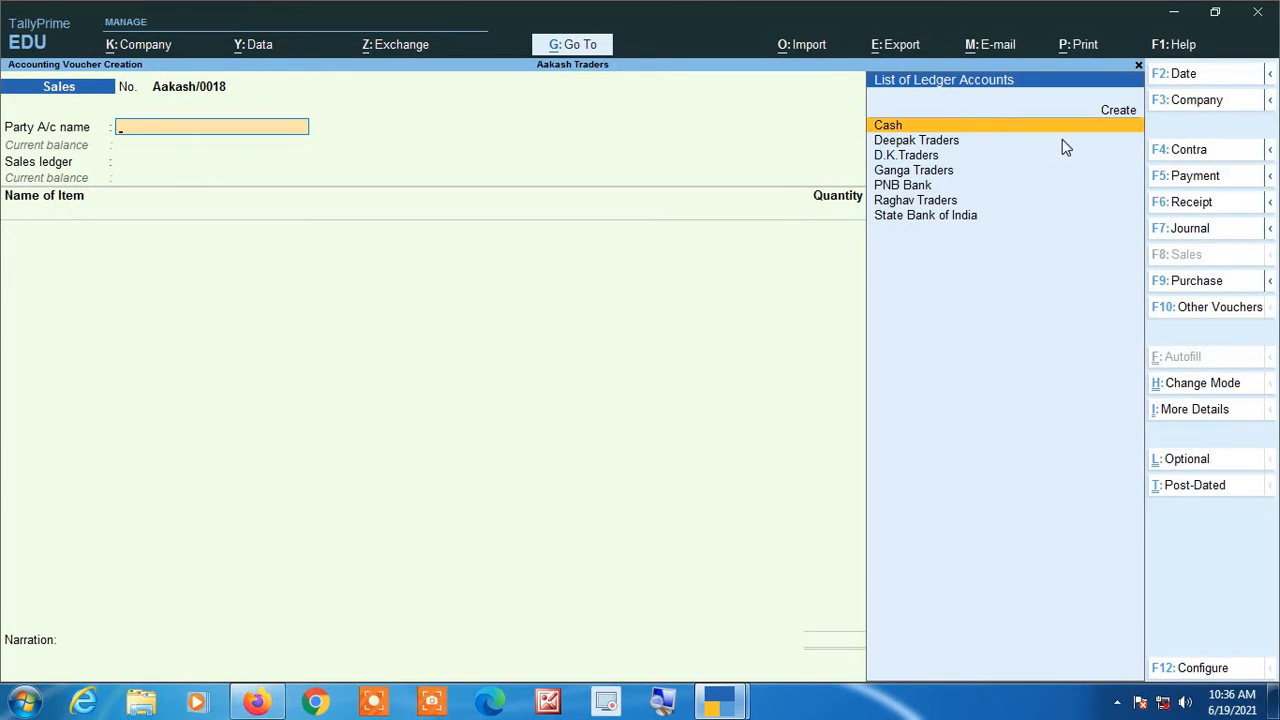
Step: Reopen the saved sales voucher to review its tax-inclusive rates, and quit it without saving changes
key(Page_Up)
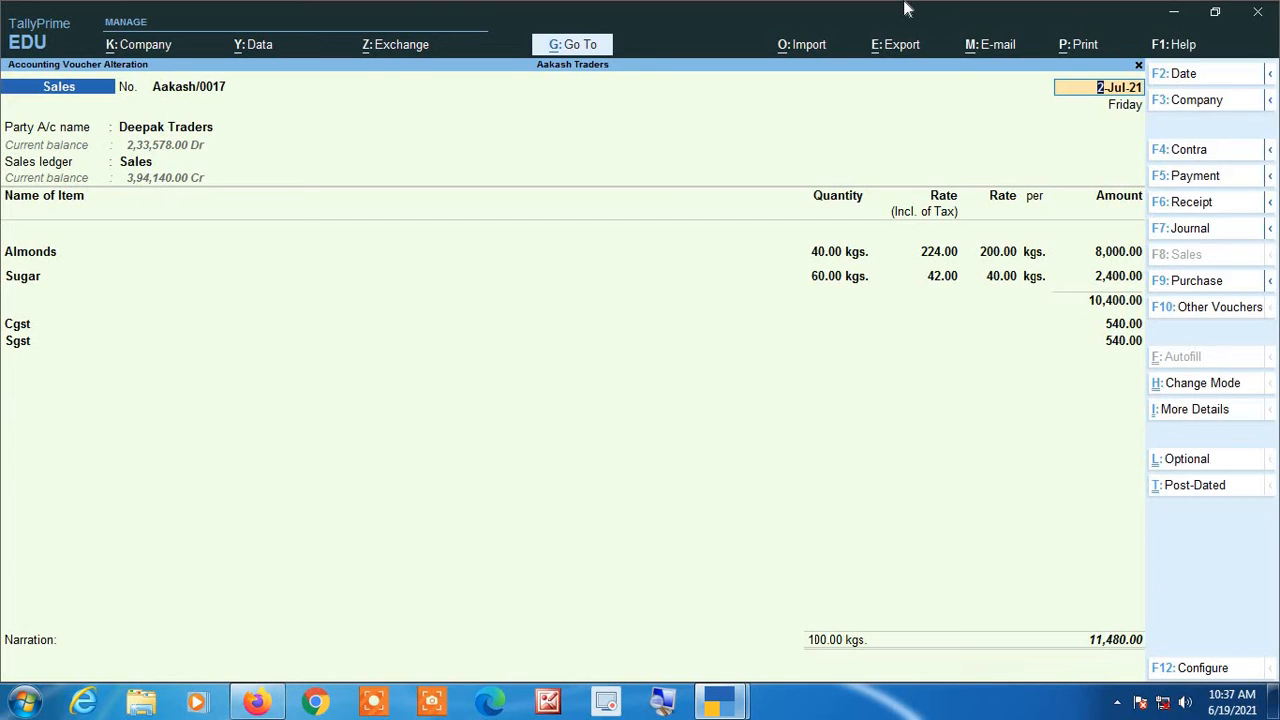
key(BackSpace)
key(Escape)
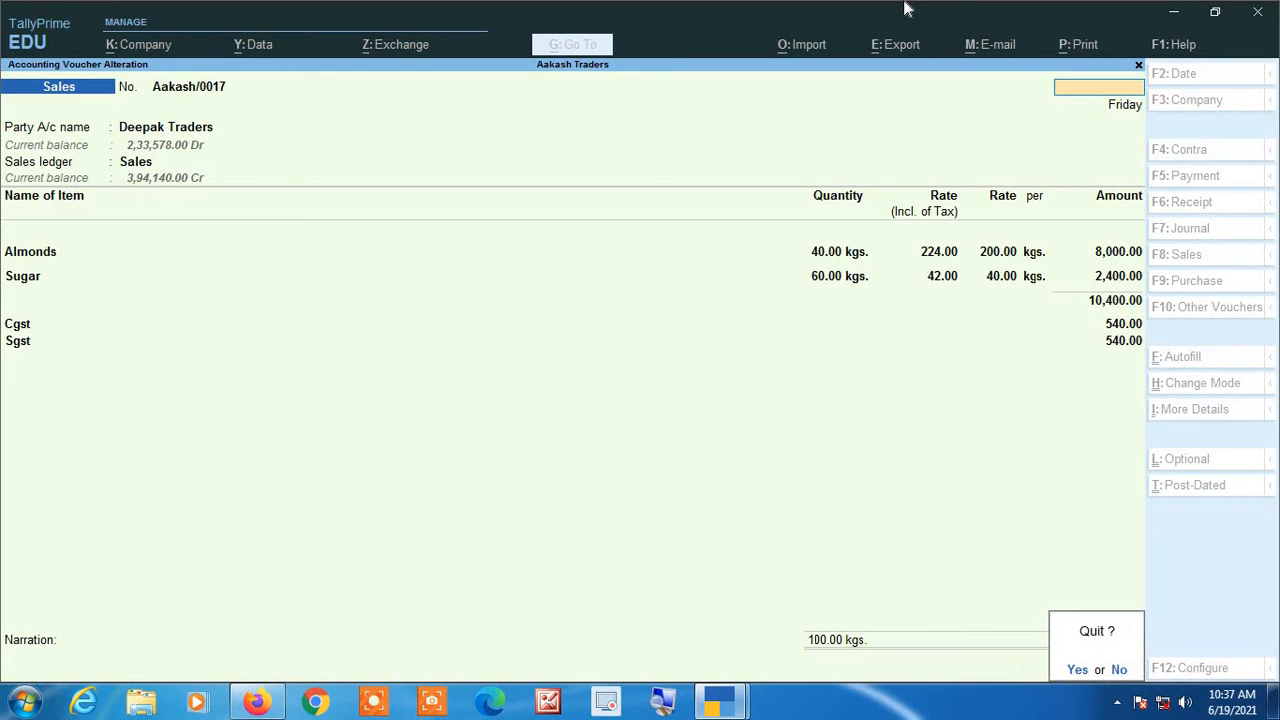
key(y)
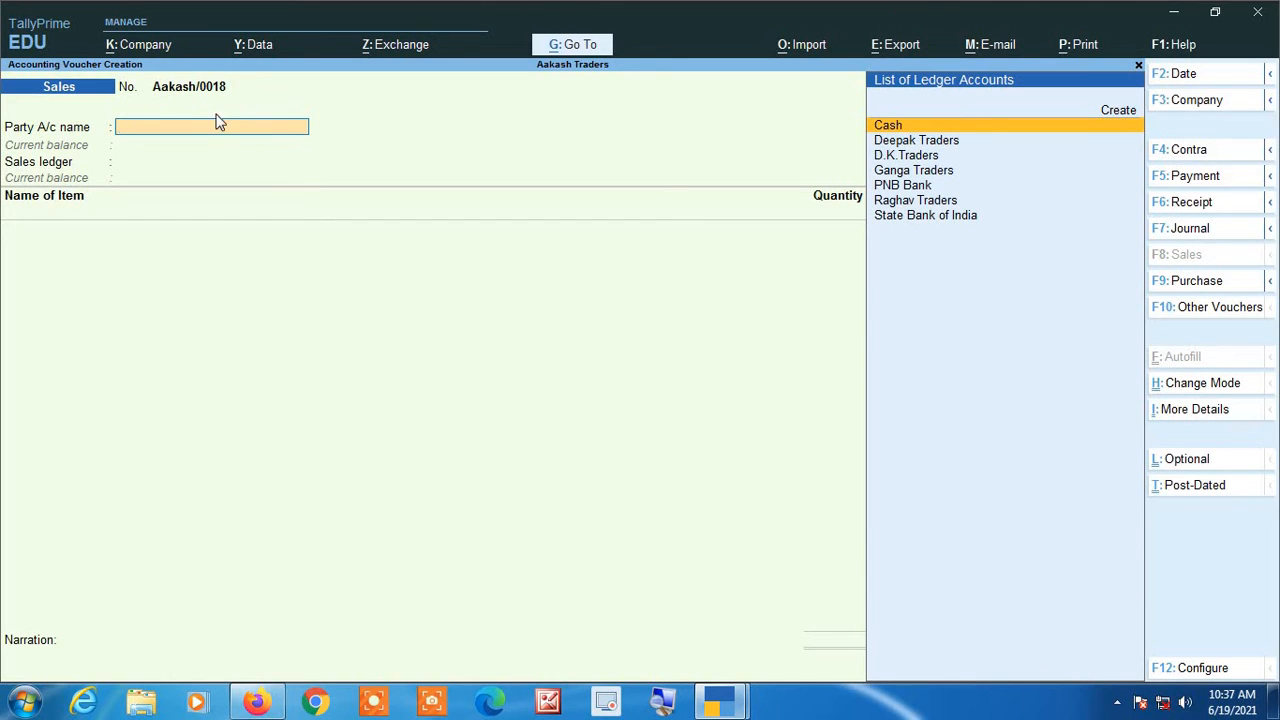
Step: Start the new sales voucher with Deepak Traders as the party account and Sales as the sales ledger
text(dee)
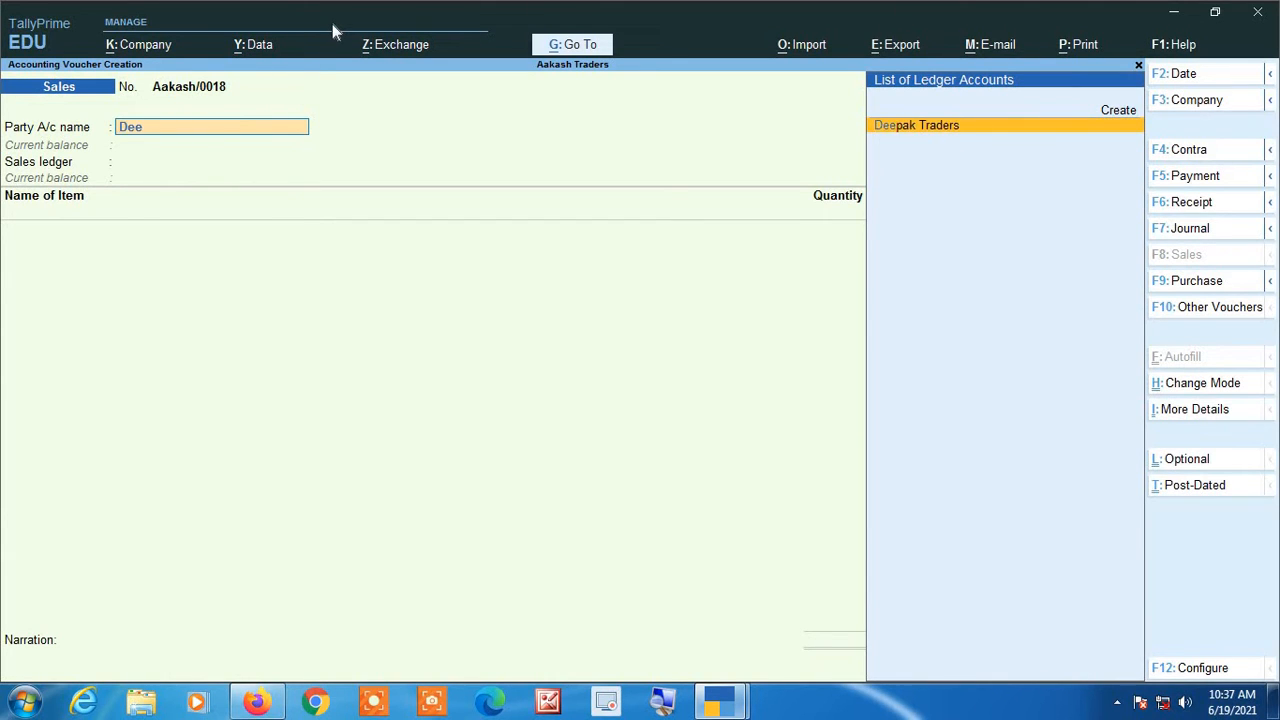
key(Return)
key(Return)
Step: Add Almonds with a quantity of 40 kgs and a tax-inclusive rate of 336
text(a)
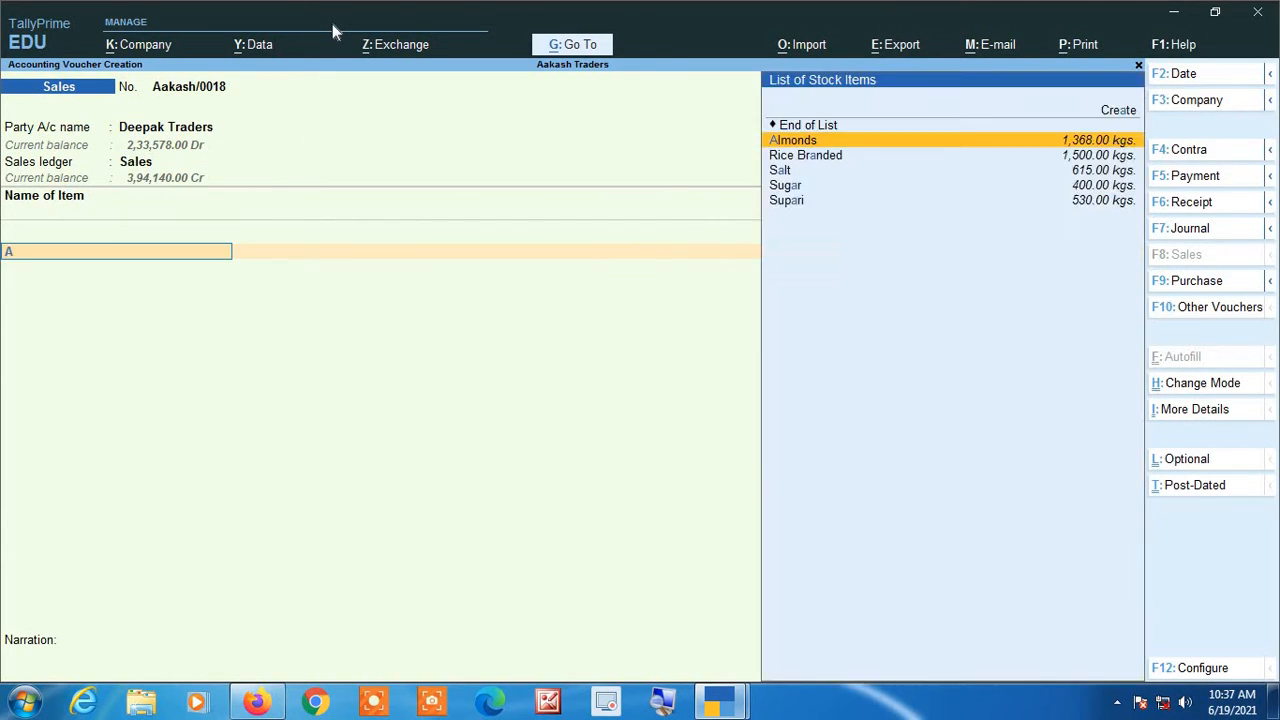
key(Return)
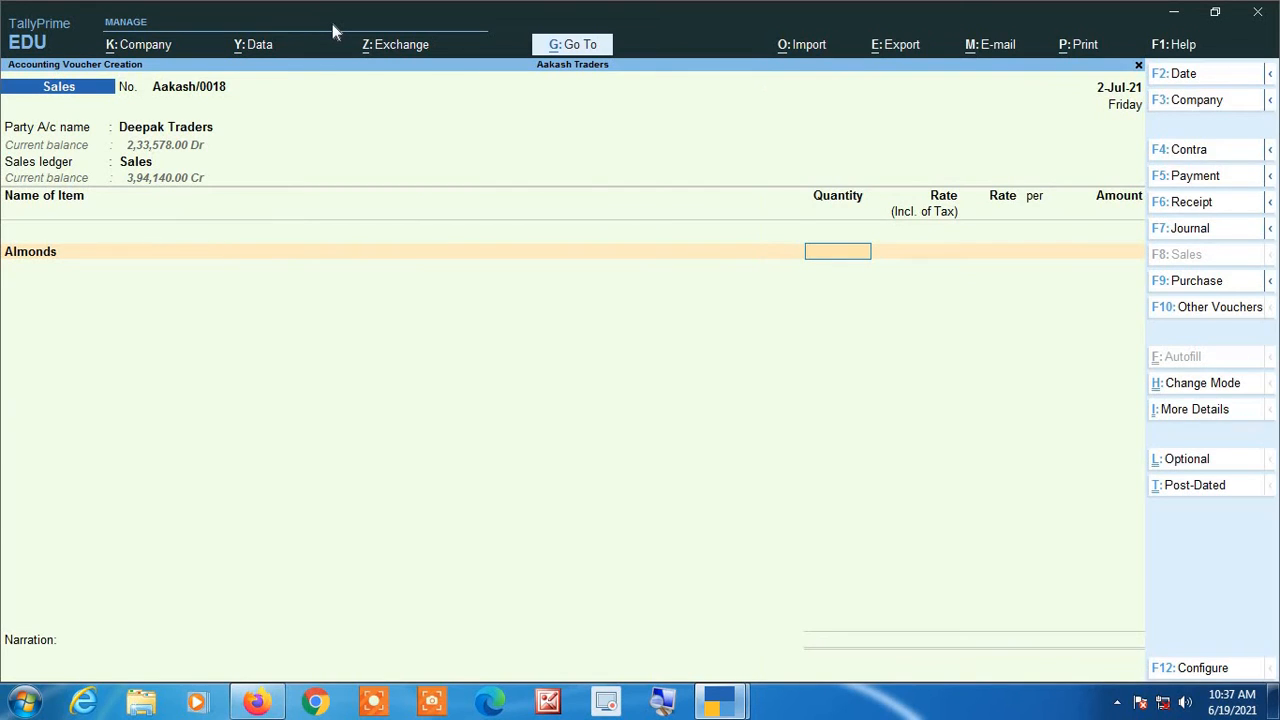
text(40)
key(Return)
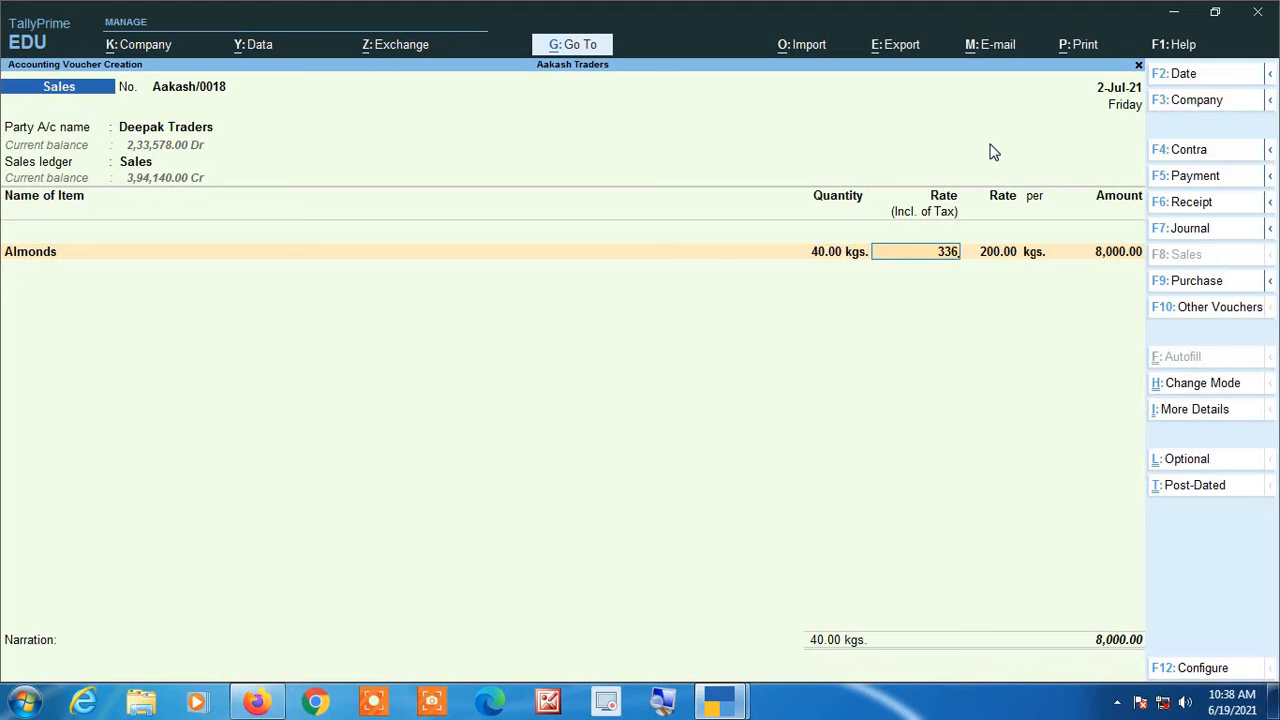
key(Return)
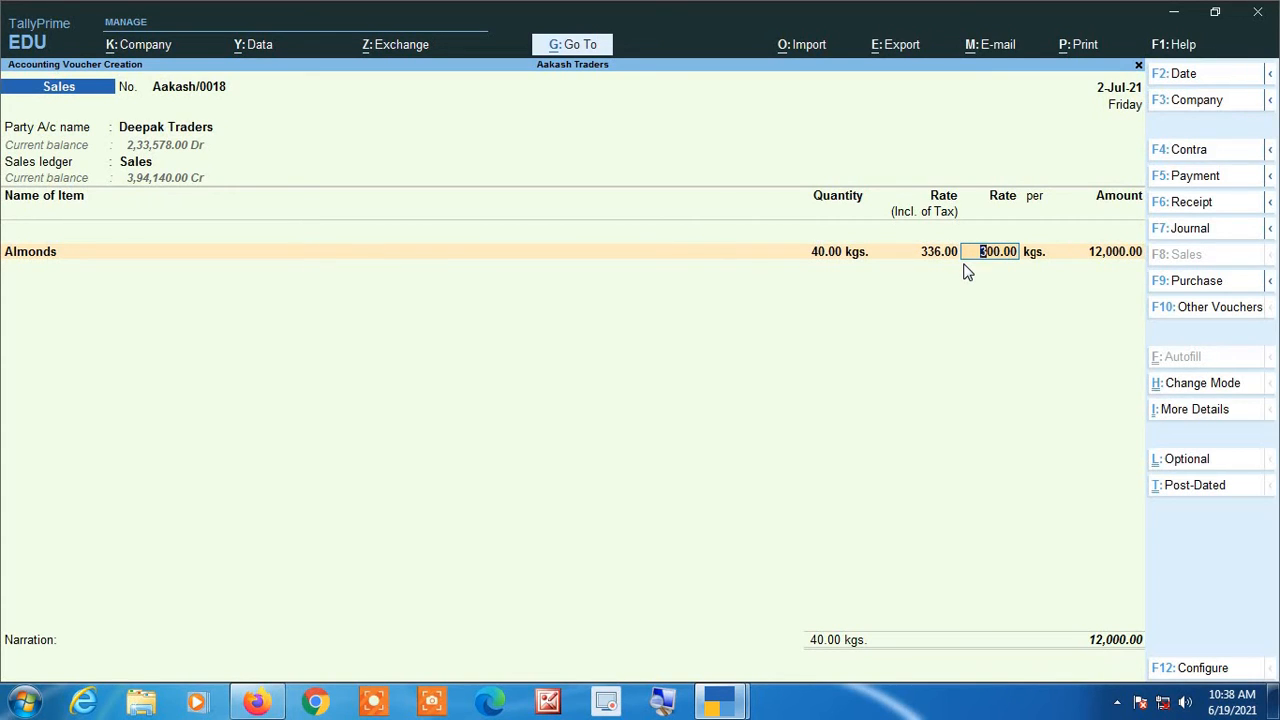
Step: Change the tax-inclusive rate of Almonds to 448 and accept the item line
key(shift+Tab)
text(448)
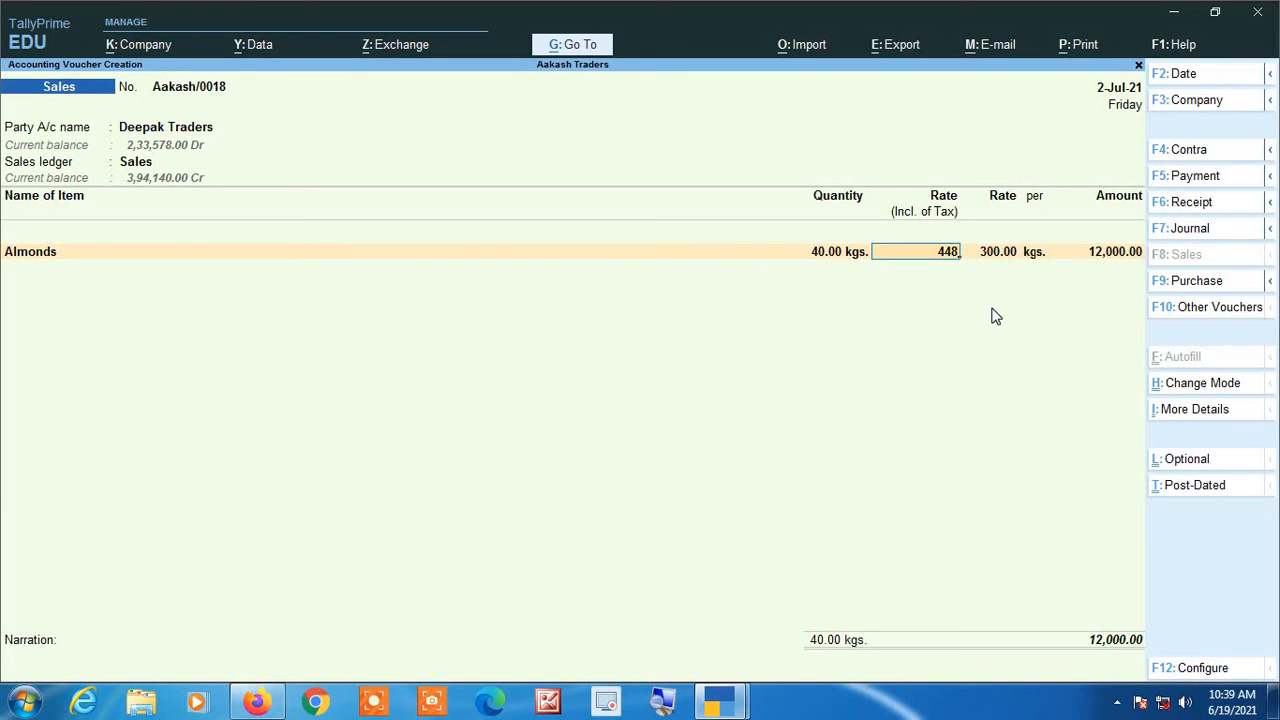
key(Return)
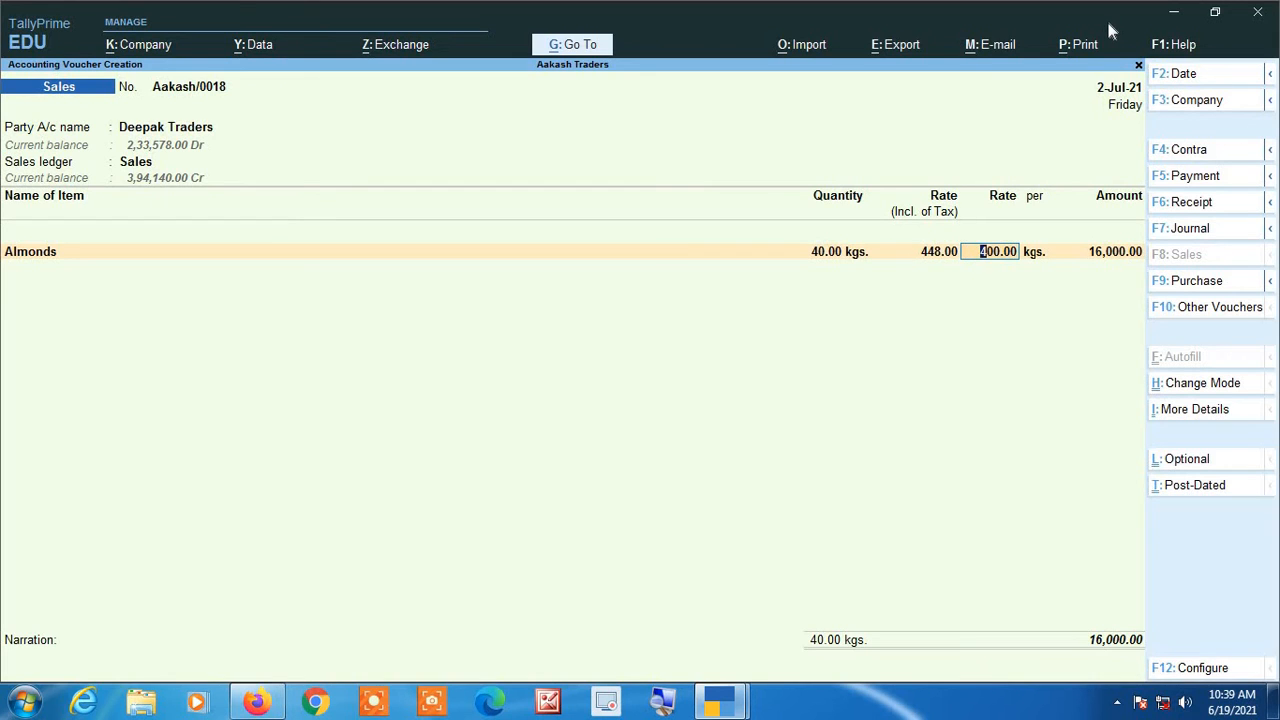
key(Return)
key(Return)
key(Return)
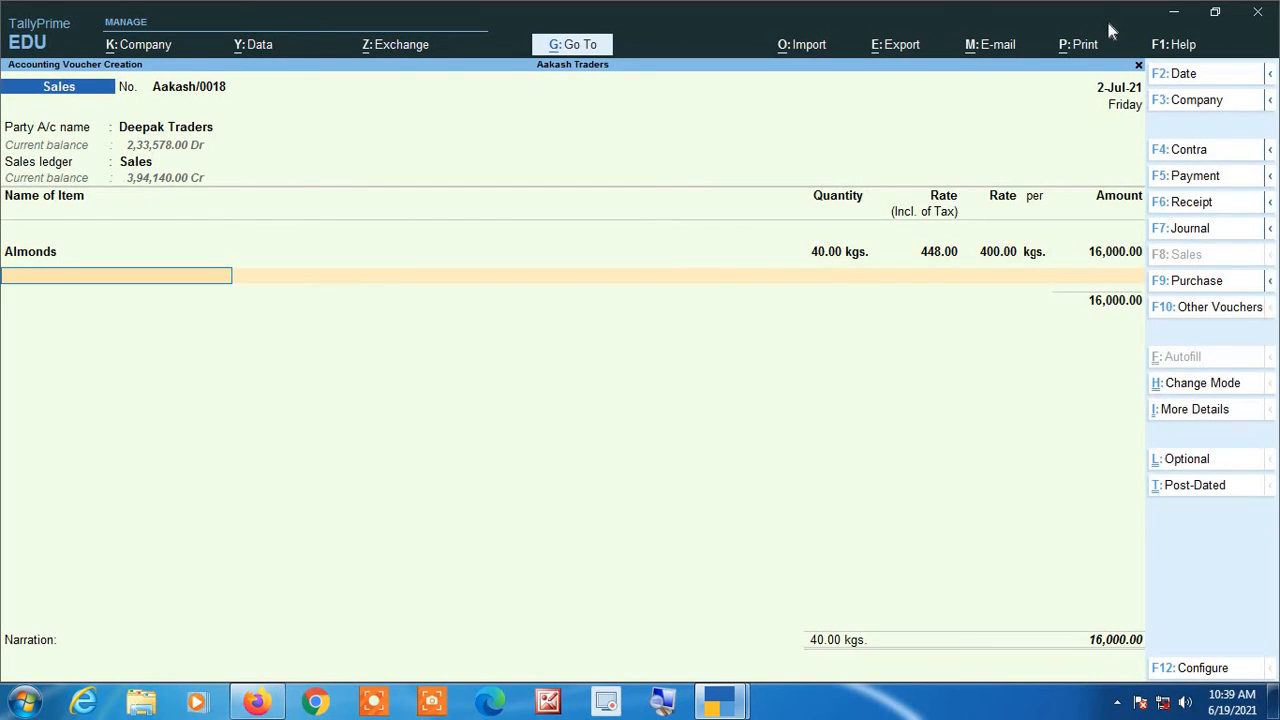
Step: Add Sugar as the second item with a quantity of 100 kgs and a tax-inclusive rate of 52.50
key(Down)
key(Down)
key(Down)
key(Down)
key(Down)
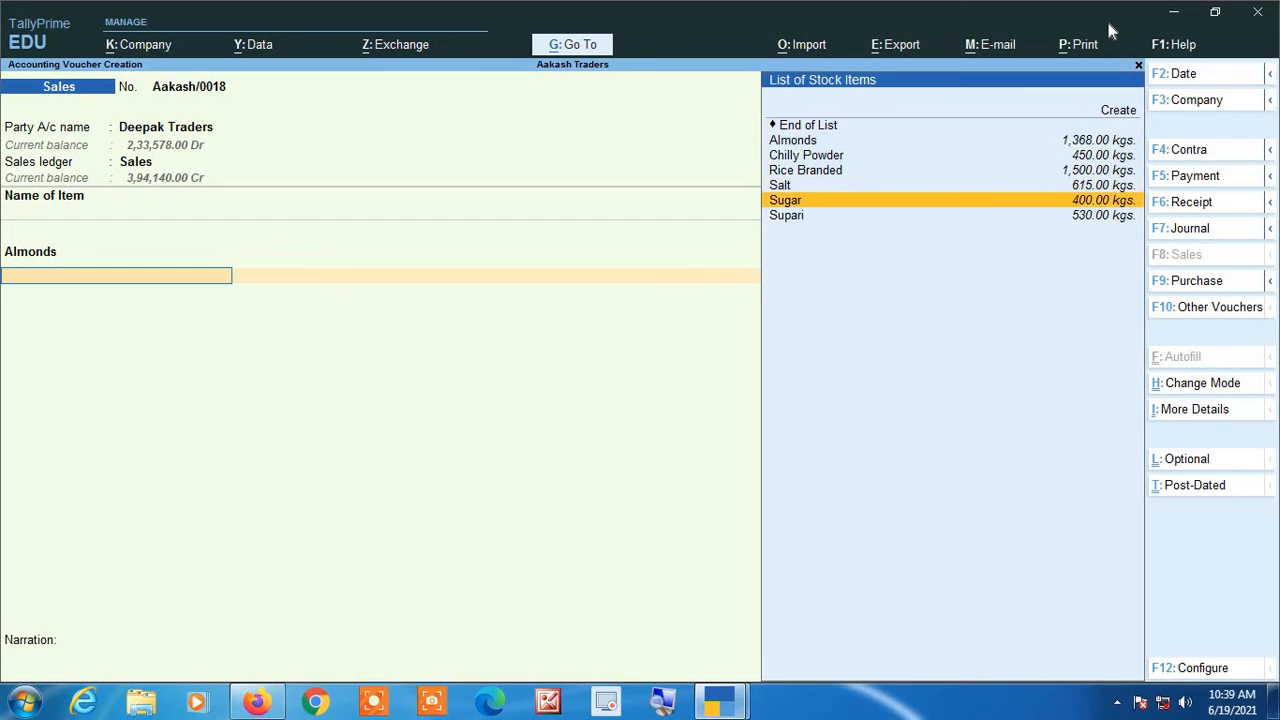
key(Return)
text(100)
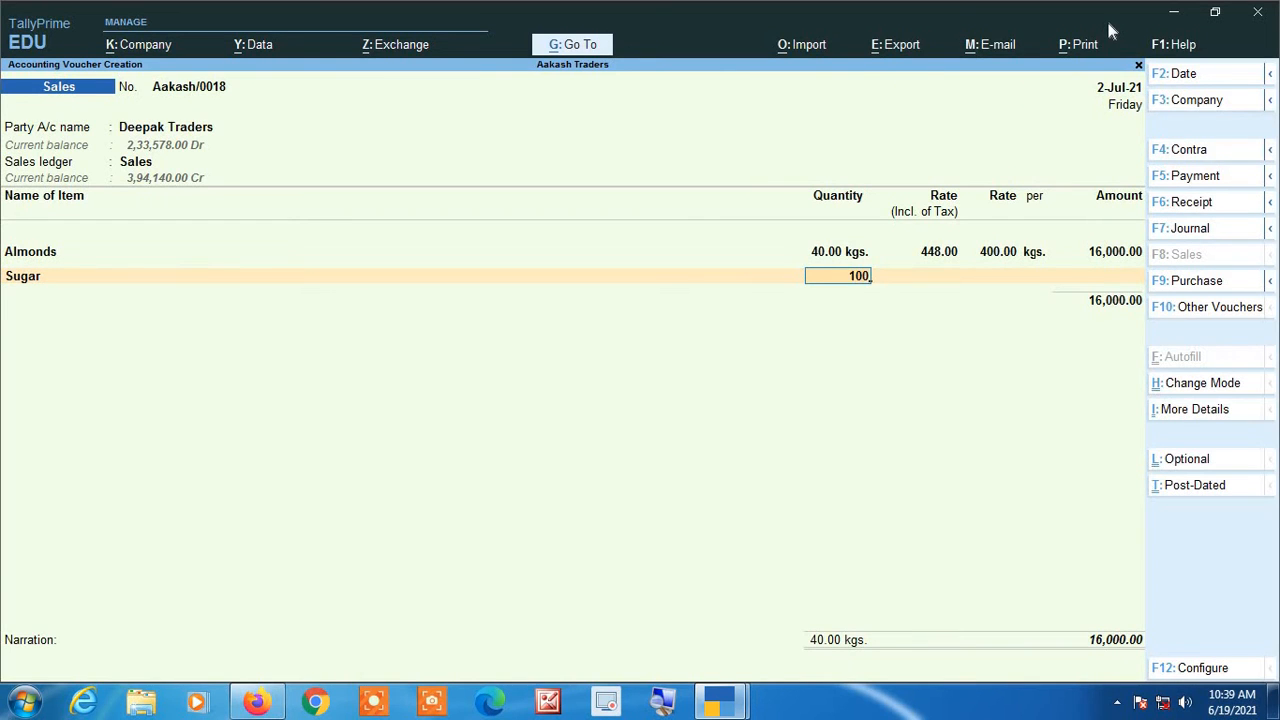
key(Return)
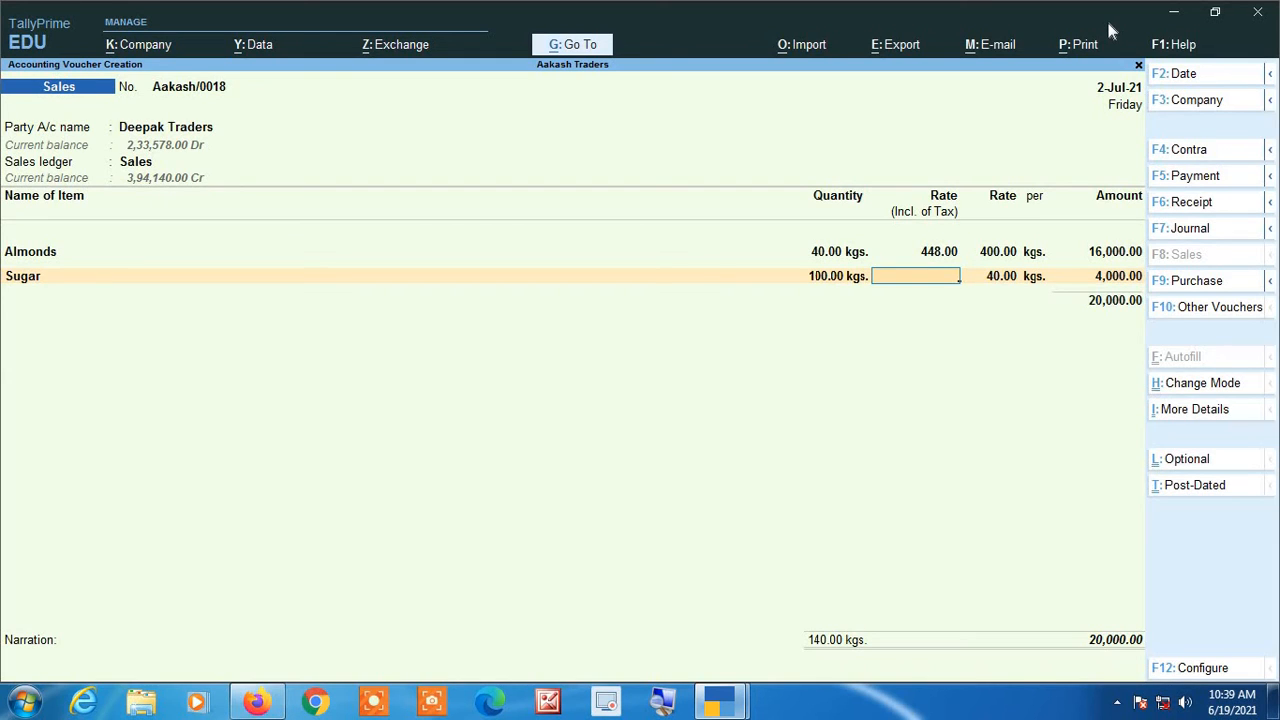
text(2.50)
key(Return)
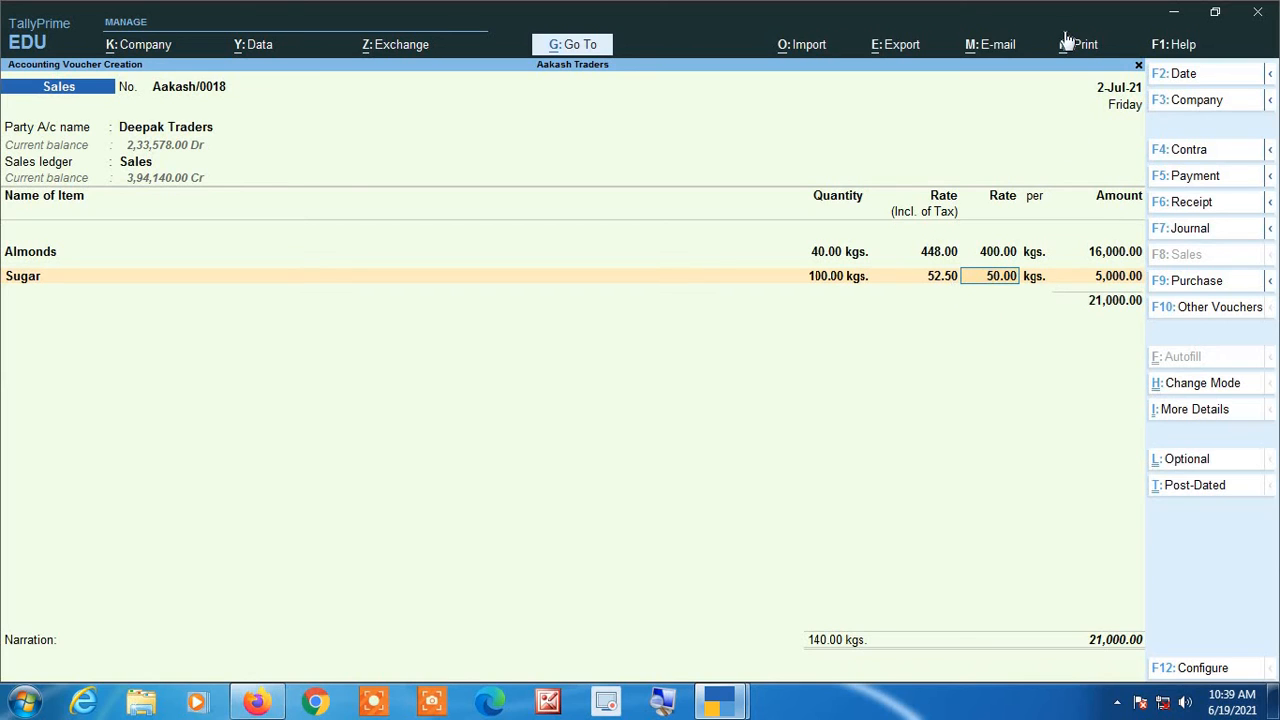
key(Return)
key(Return)
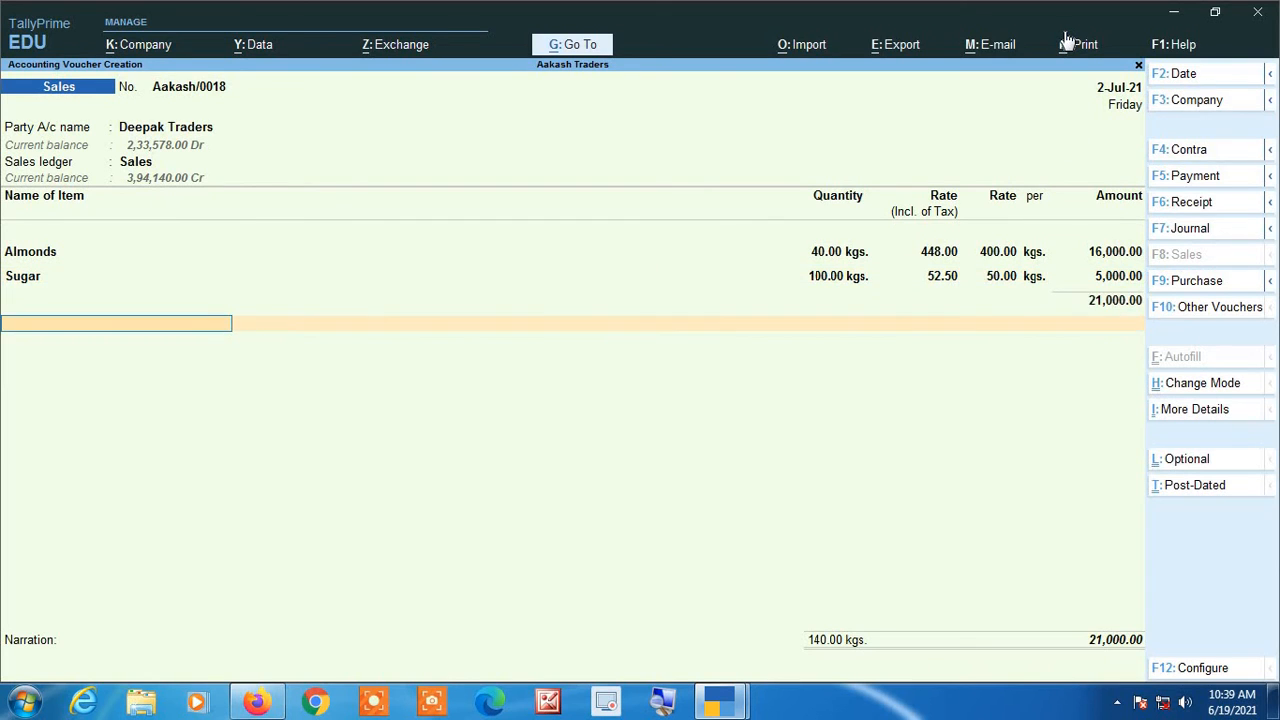
Step: Add the Cgst and Sgst tax ledgers below the item lines with their calculated amounts
text(Cg)
key(Return)
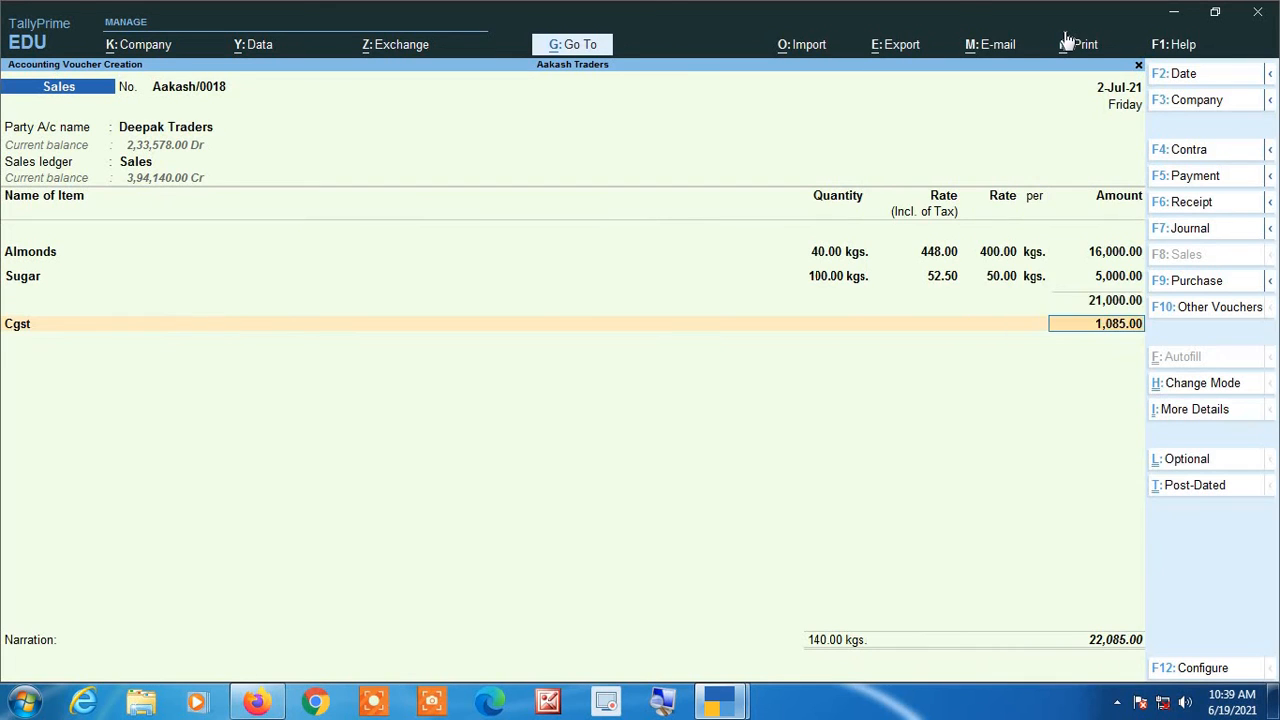
key(Return)
text(Sg)
key(Return)
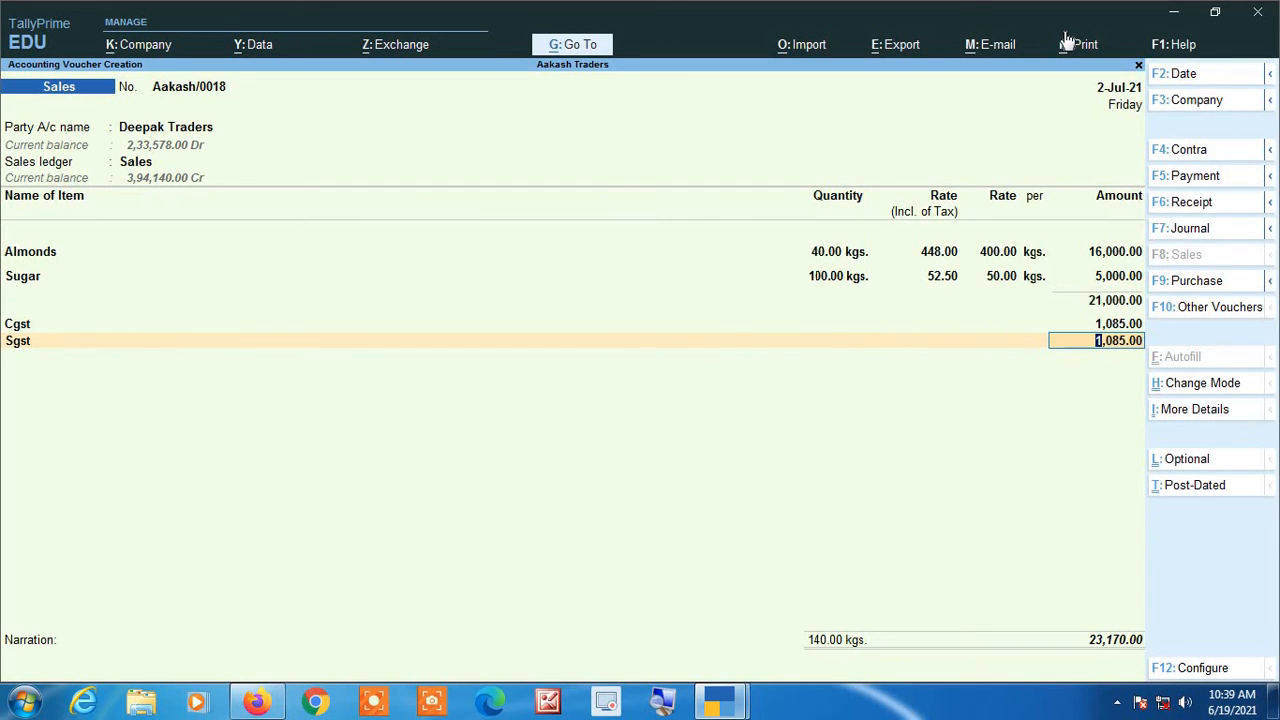
key(Return)
Step: Finish and save the sales voucher without a narration, and reopen the saved entry
key(Return)
key(Return)
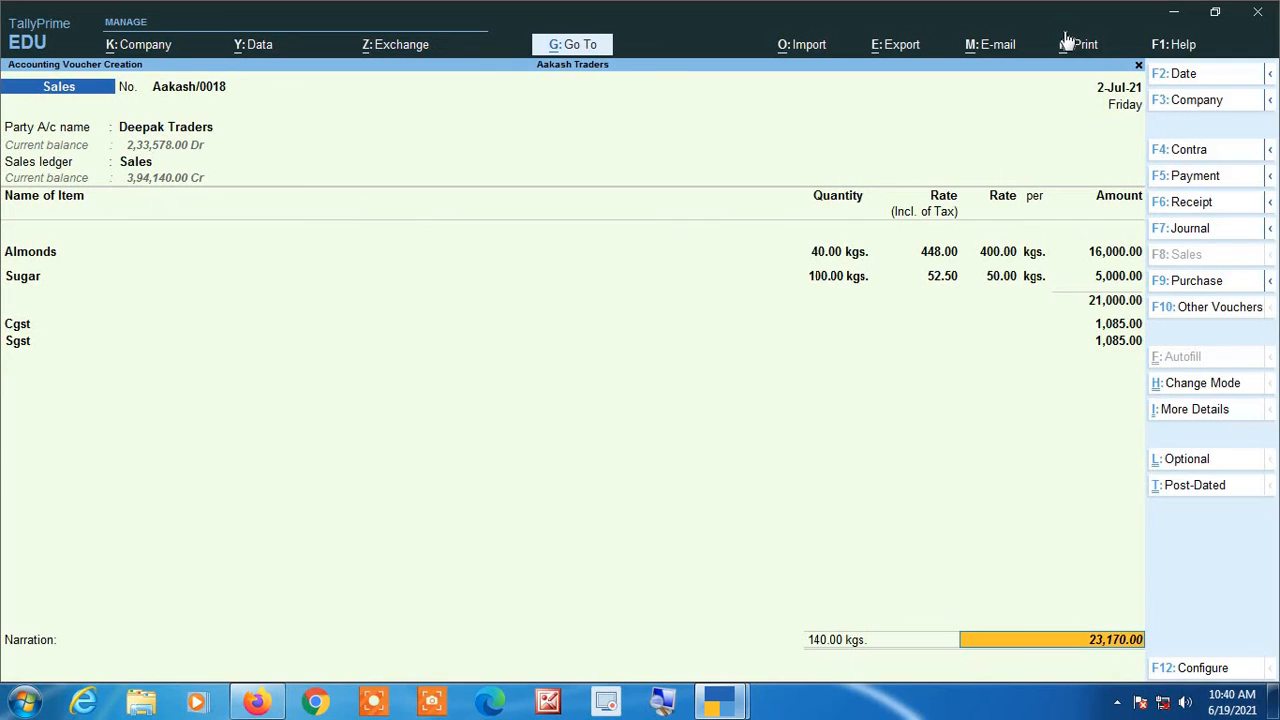
key(Return)
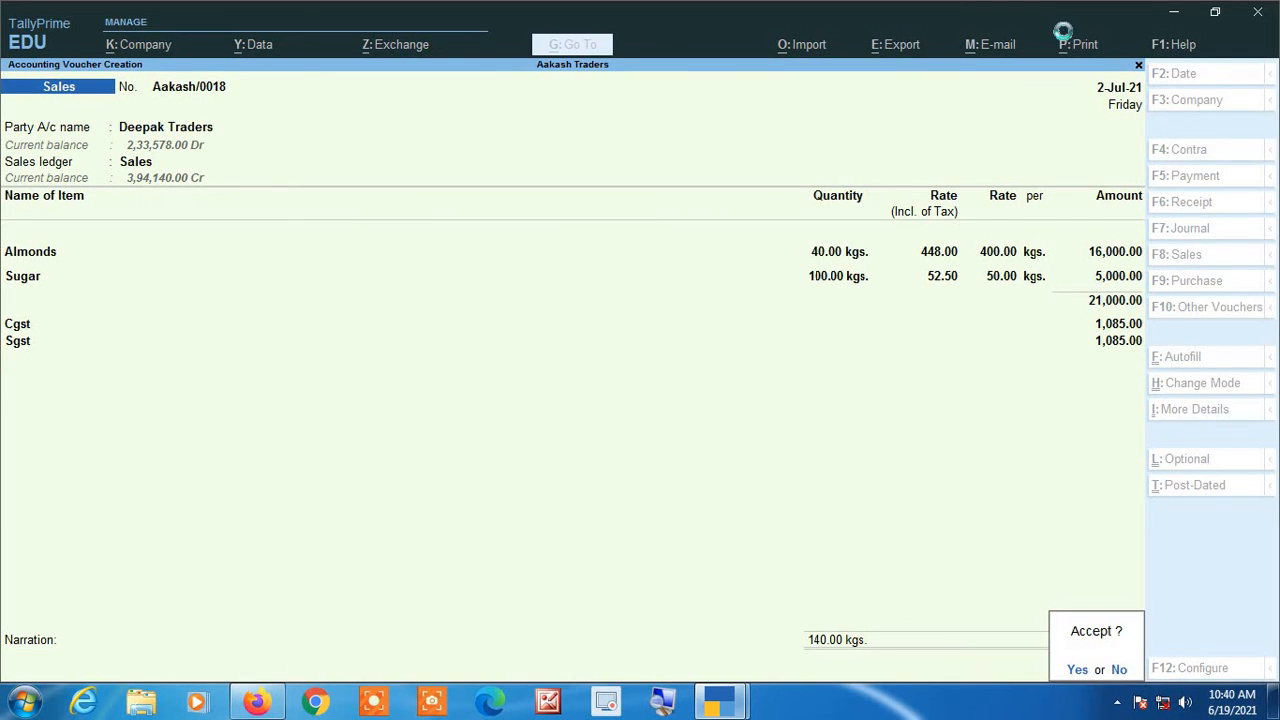
key(Return)
key(Page_Up)
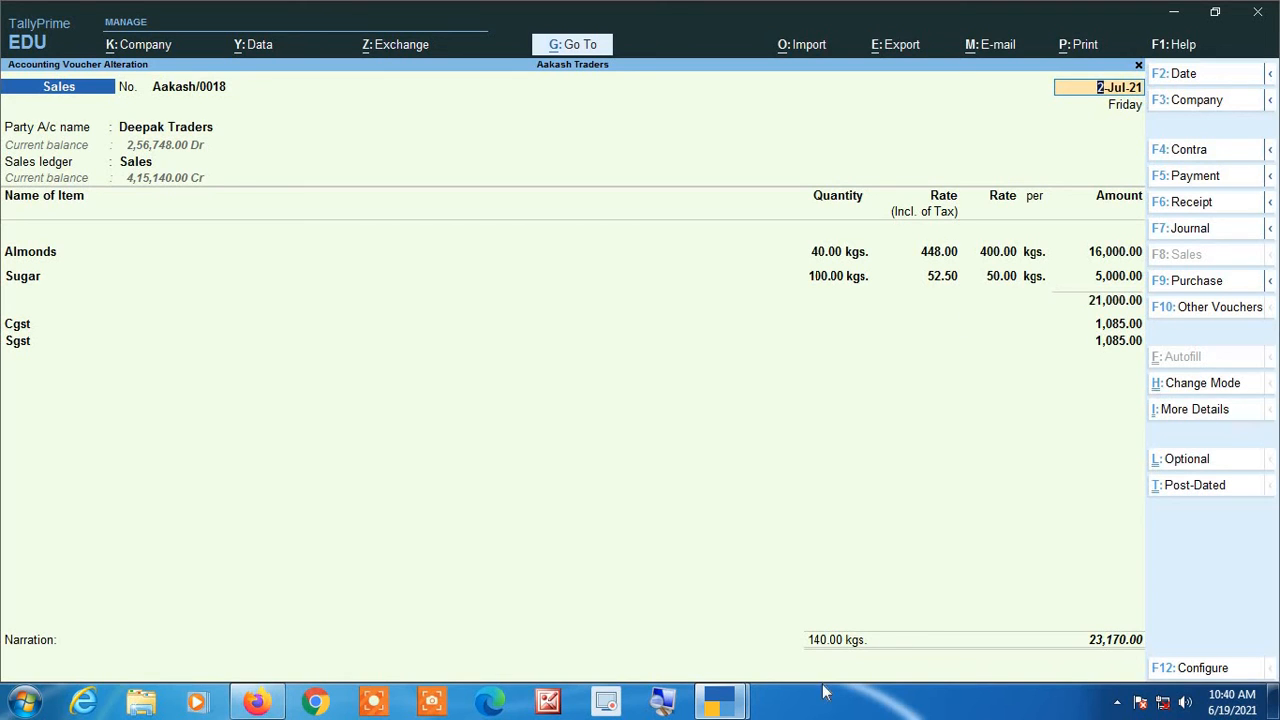
Step: Switch to the Shree Mahavir Traders window and open September's list of sales vouchers from the Sales Register
mouse_move(736, 704)
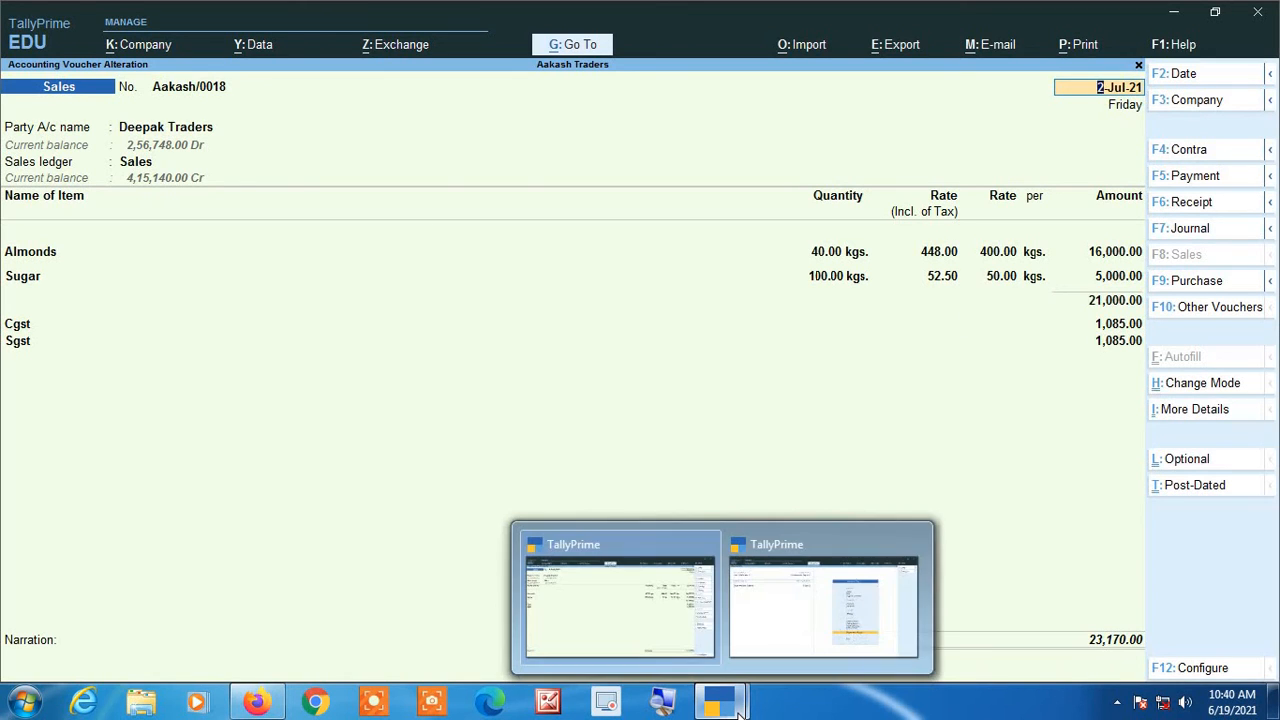
click(774, 600)
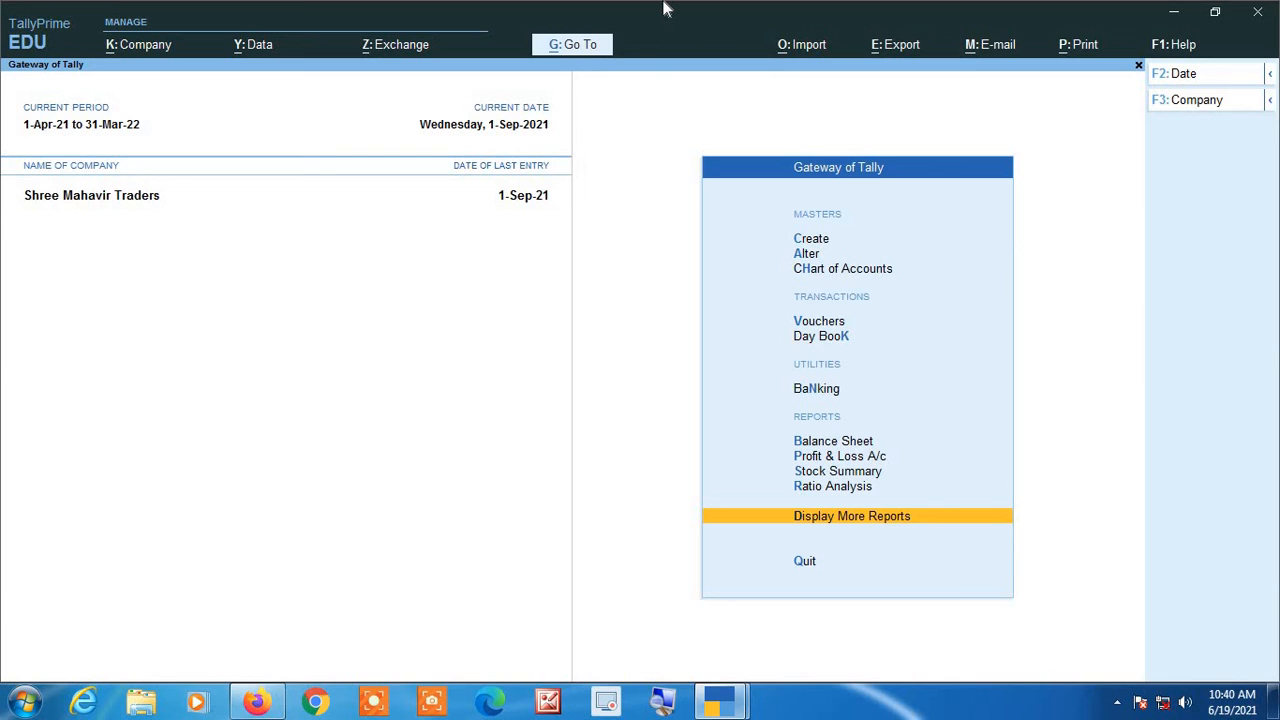
key(d)
key(a)
key(s)
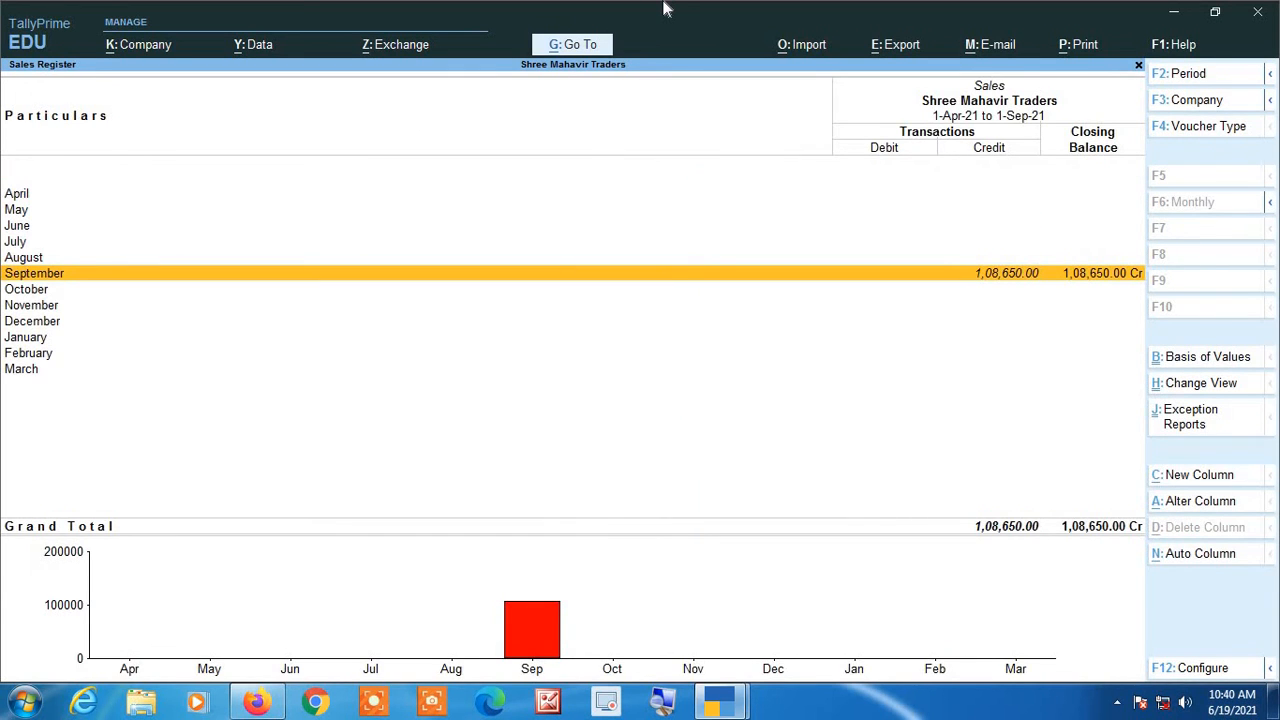
key(Return)
Step: In the configuration of voucher SMT/2021-22/1, set Provide Rate Inclusive of Tax for Stock Items to Yes, and return to the Aakash Traders window
key(Return)
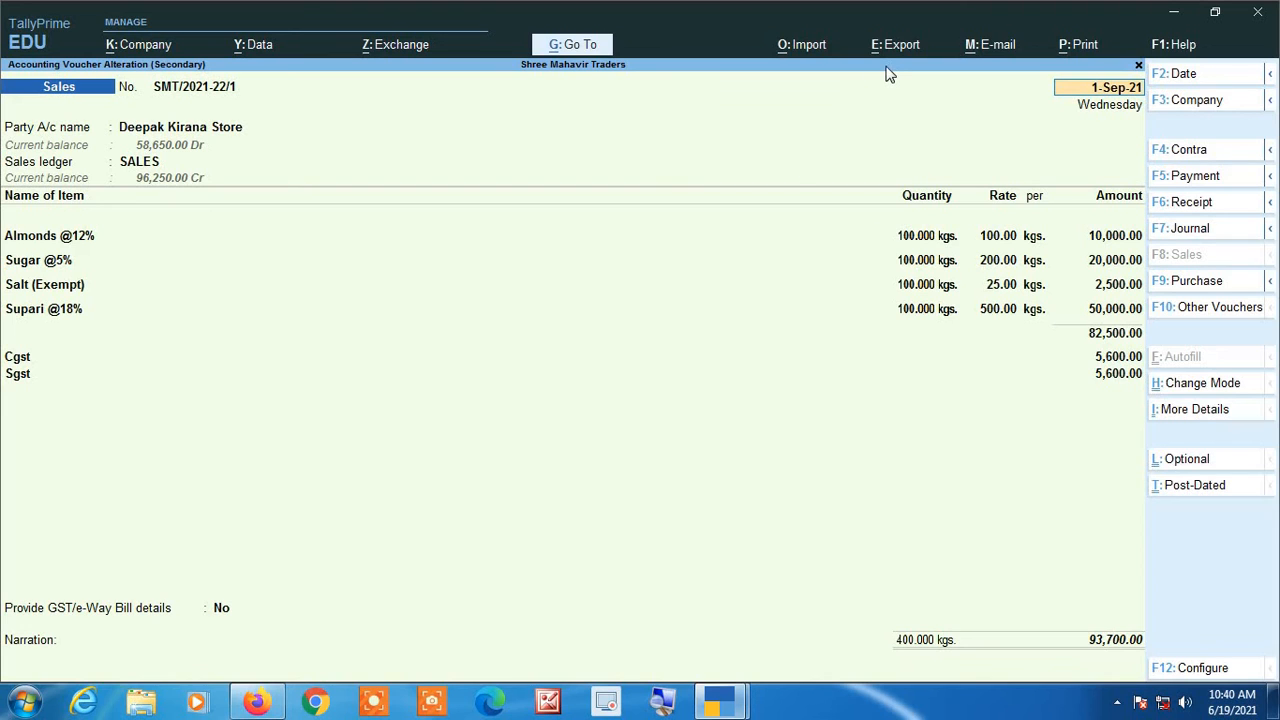
key(BackSpace)
key(Escape)
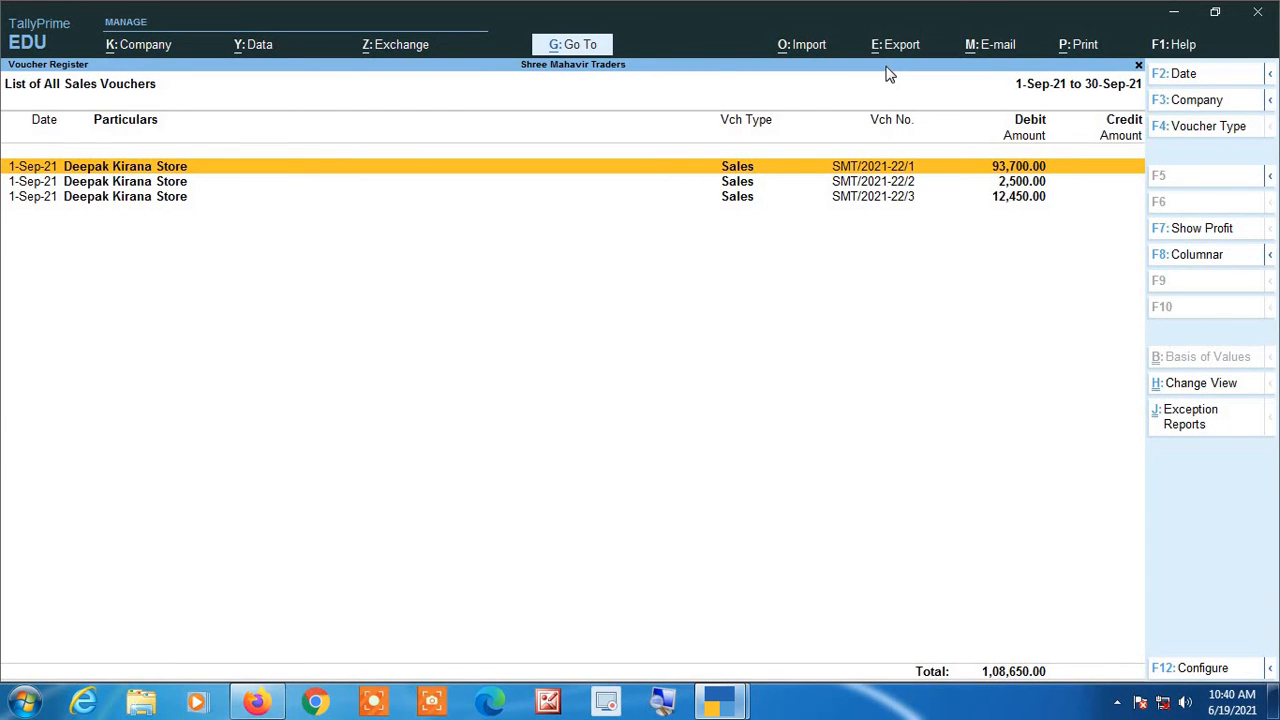
key(Return)
key(F12)
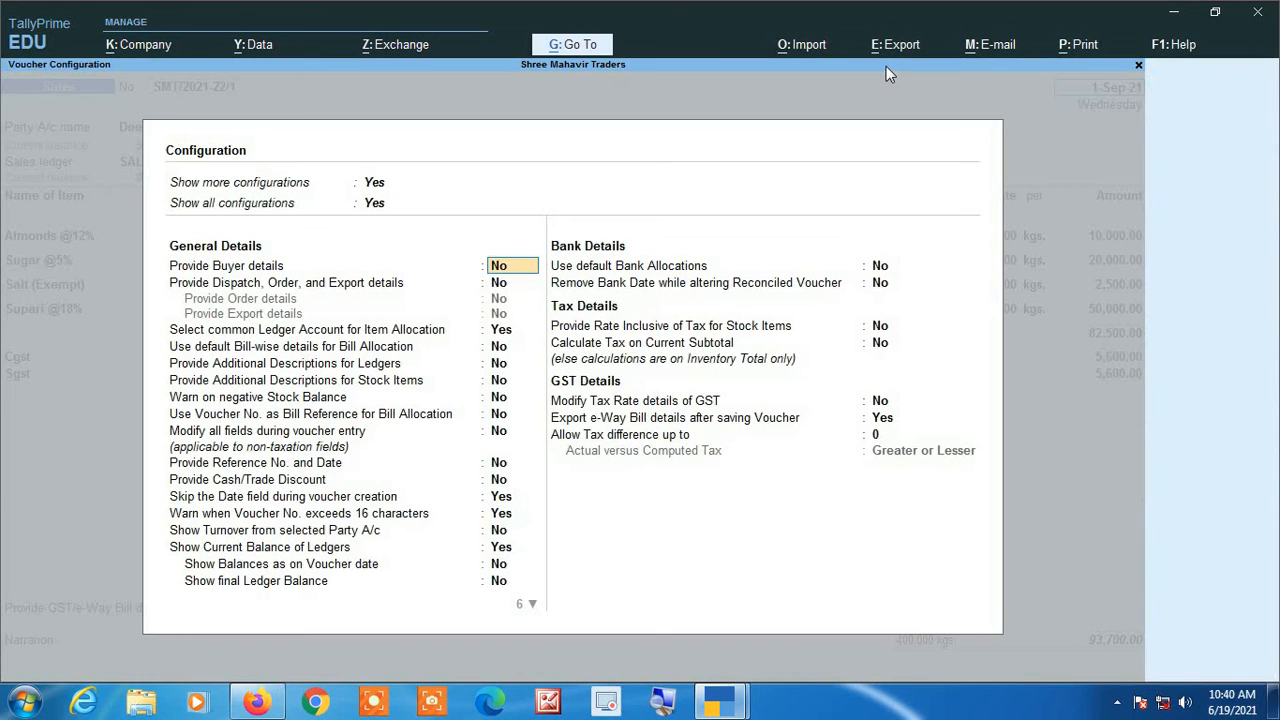
key(Down)
key(Down)
key(Down)
key(Down)
key(Down)
key(Down)
key(Down)
key(Down)
key(Down)
key(Down)
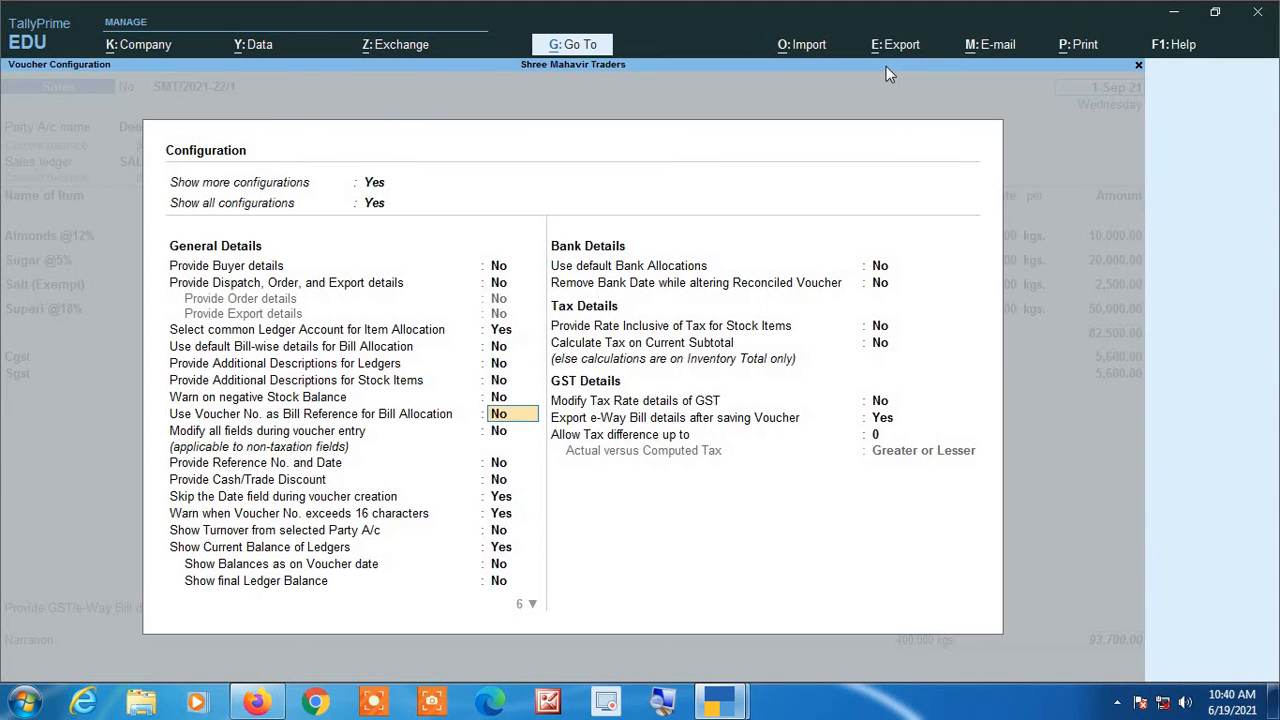
key(Down)
key(Down)
key(Down)
key(Down)
key(Down)
key(Down)
key(Down)
key(Down)
key(Down)
key(Down)
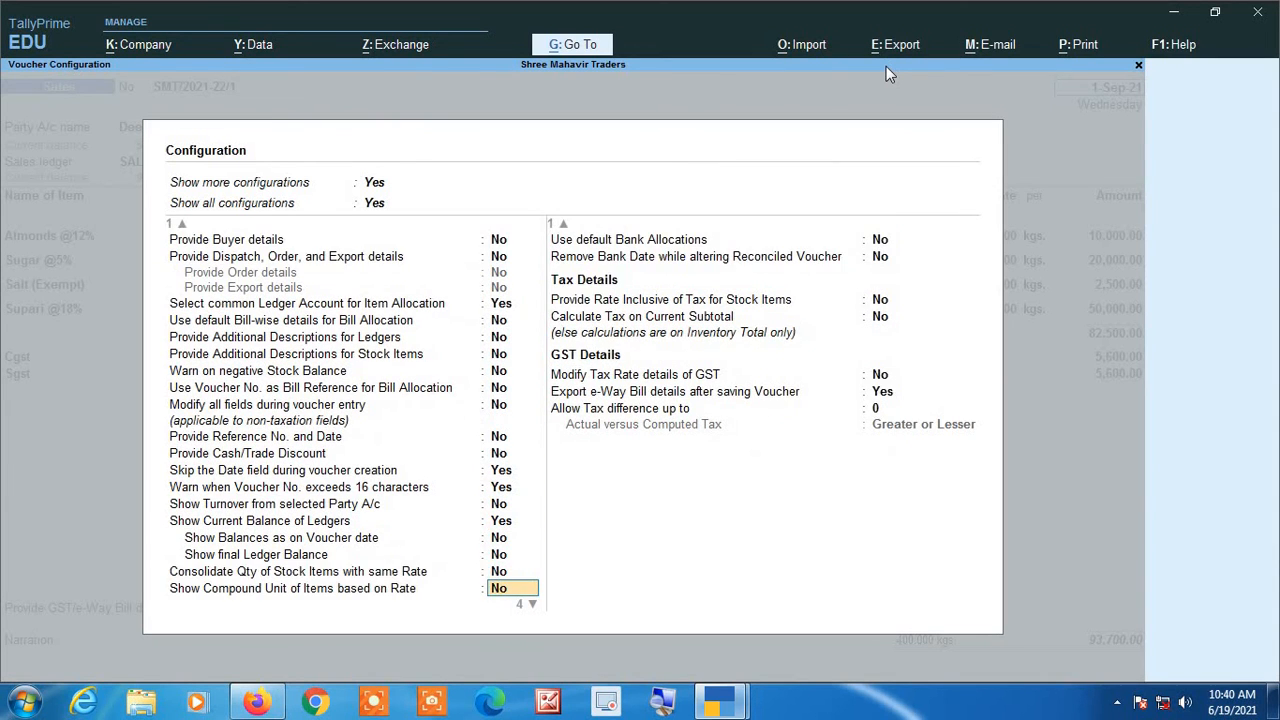
key(Down)
key(Down)
key(Down)
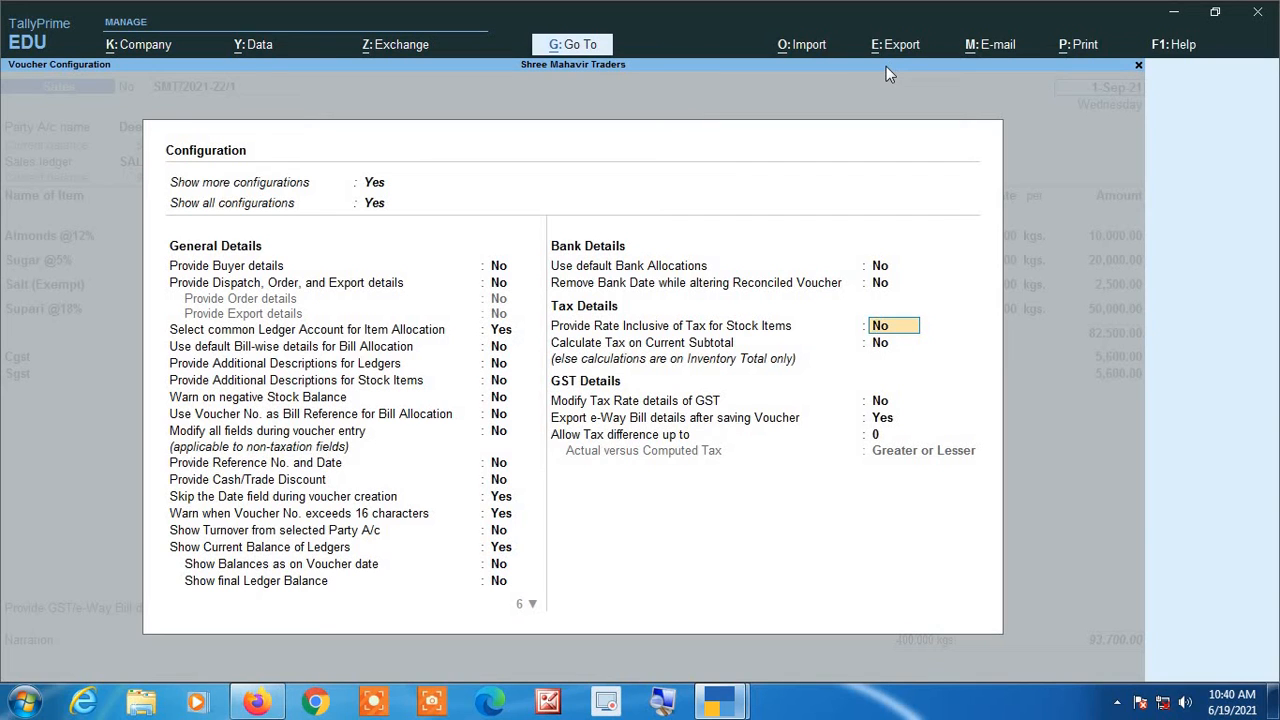
text(y)
key(Return)
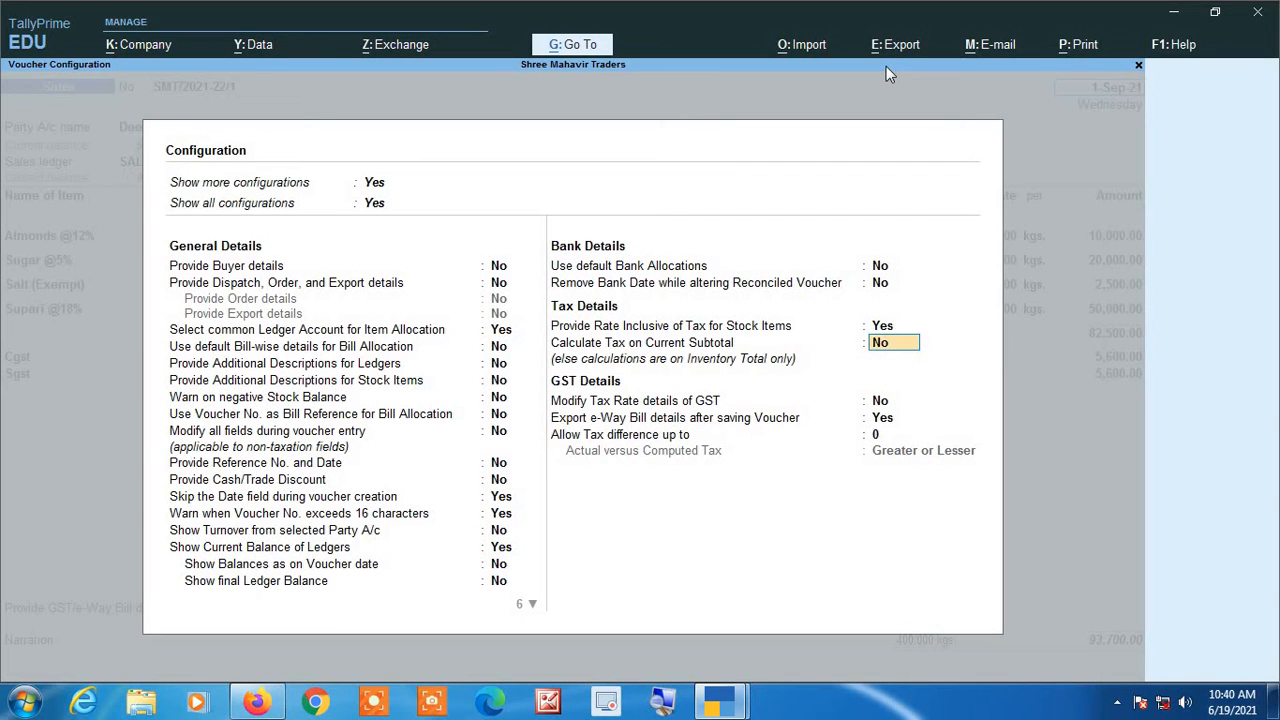
key(ctrl+a)
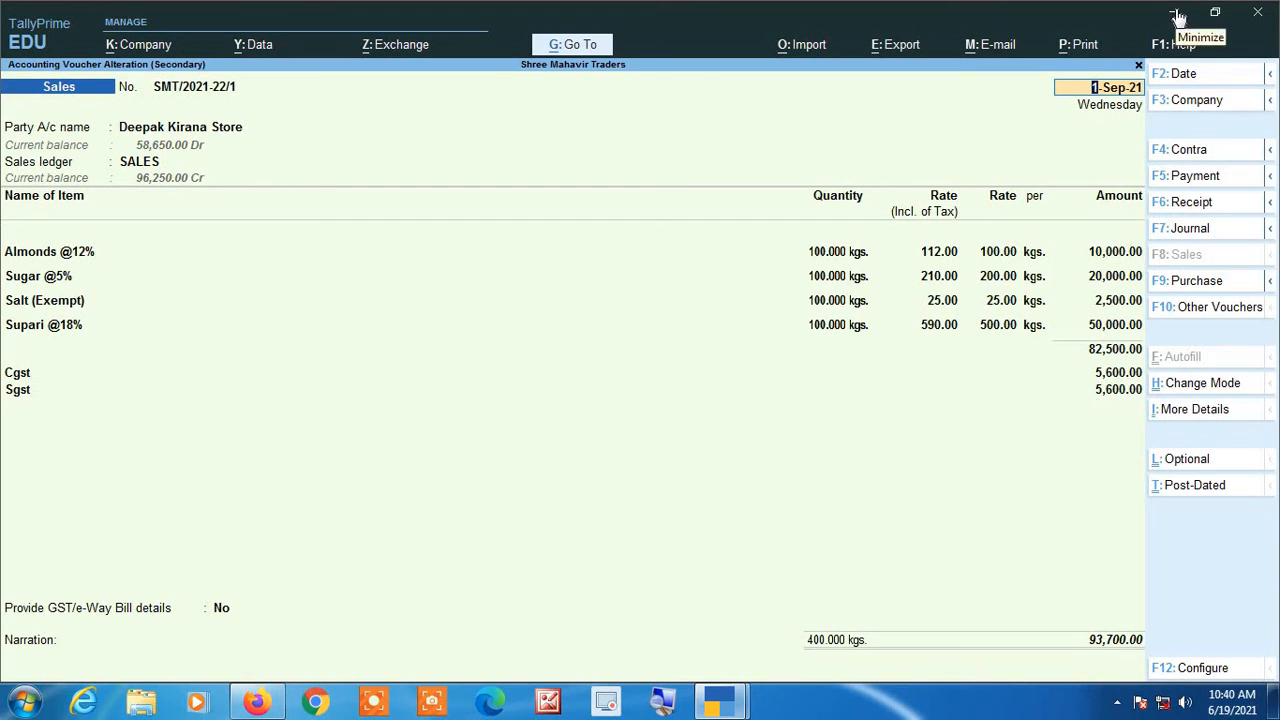
key(ctrl+a)
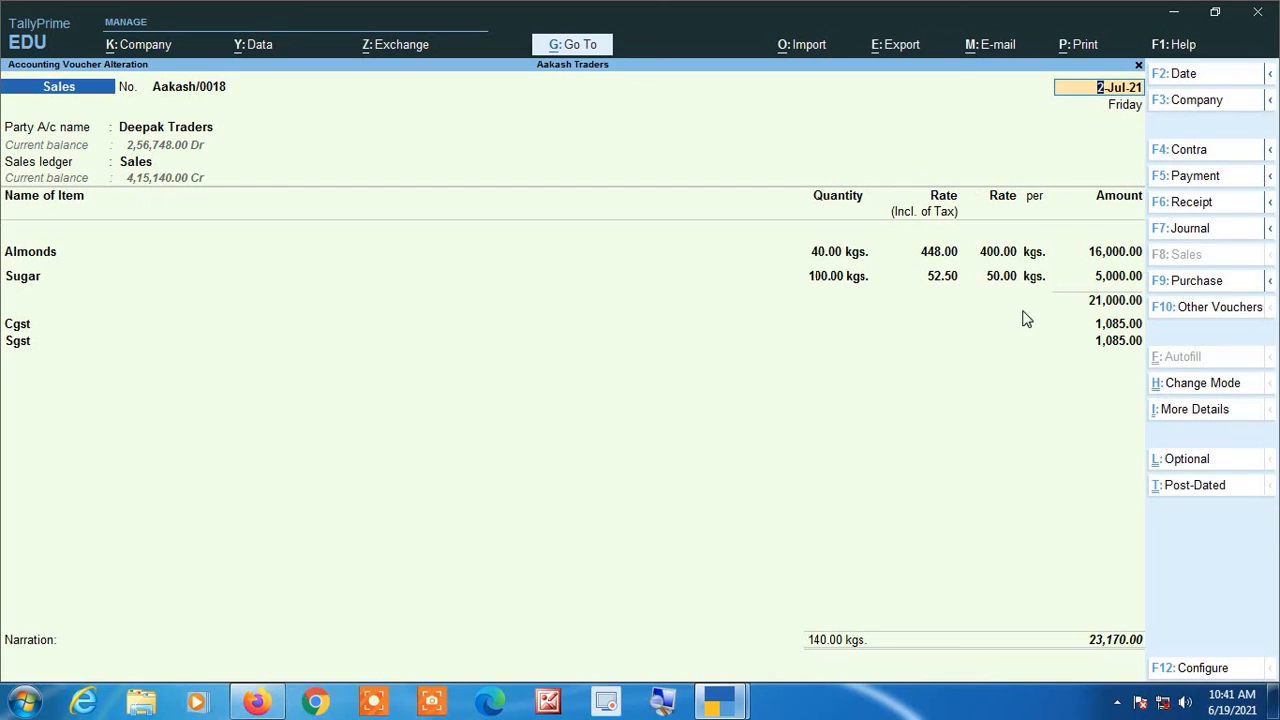
Step: Preview the voucher's Tax Invoice at enlarged size to examine its tax-inclusive rate column, and close the preview
click(1086, 46)
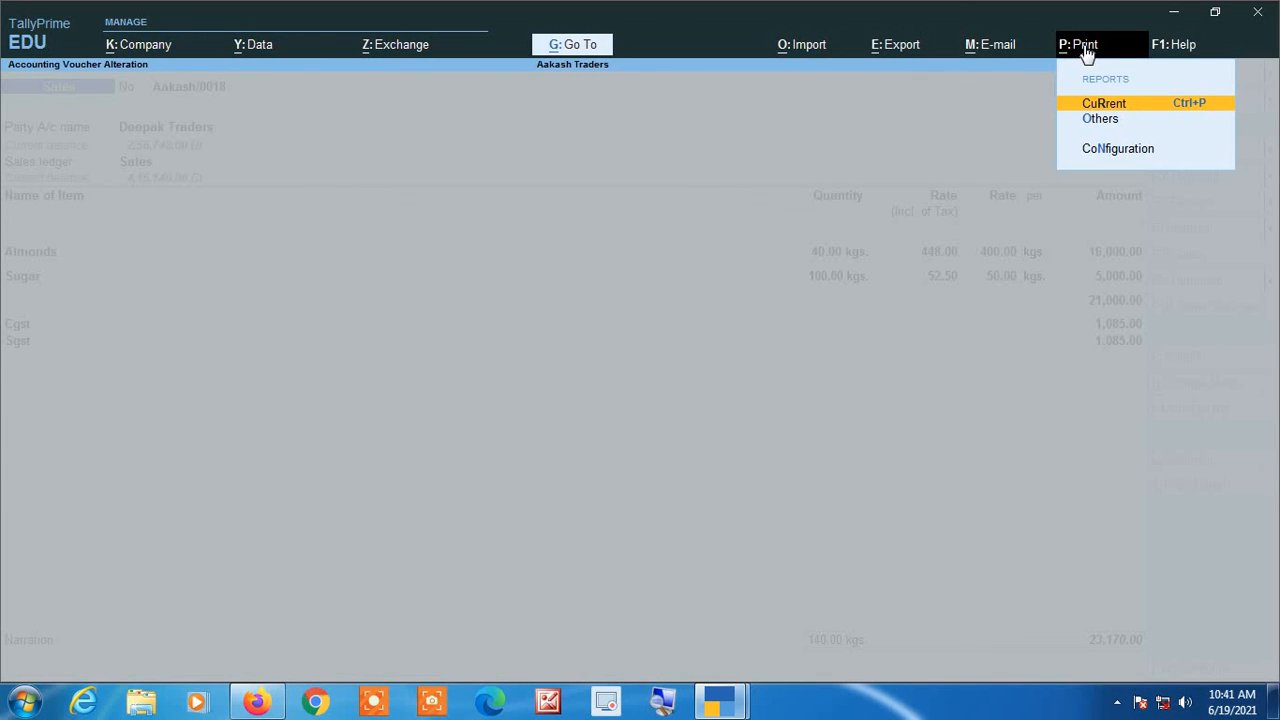
key(Return)
key(Left)
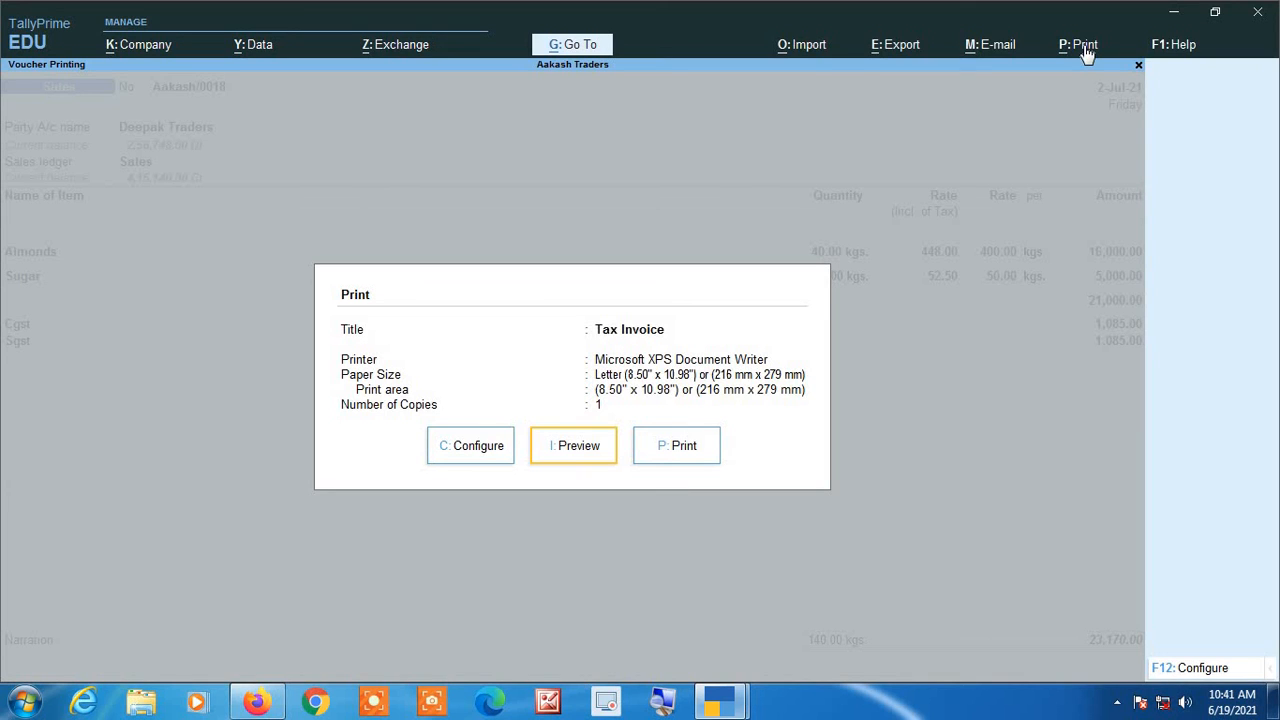
key(Return)
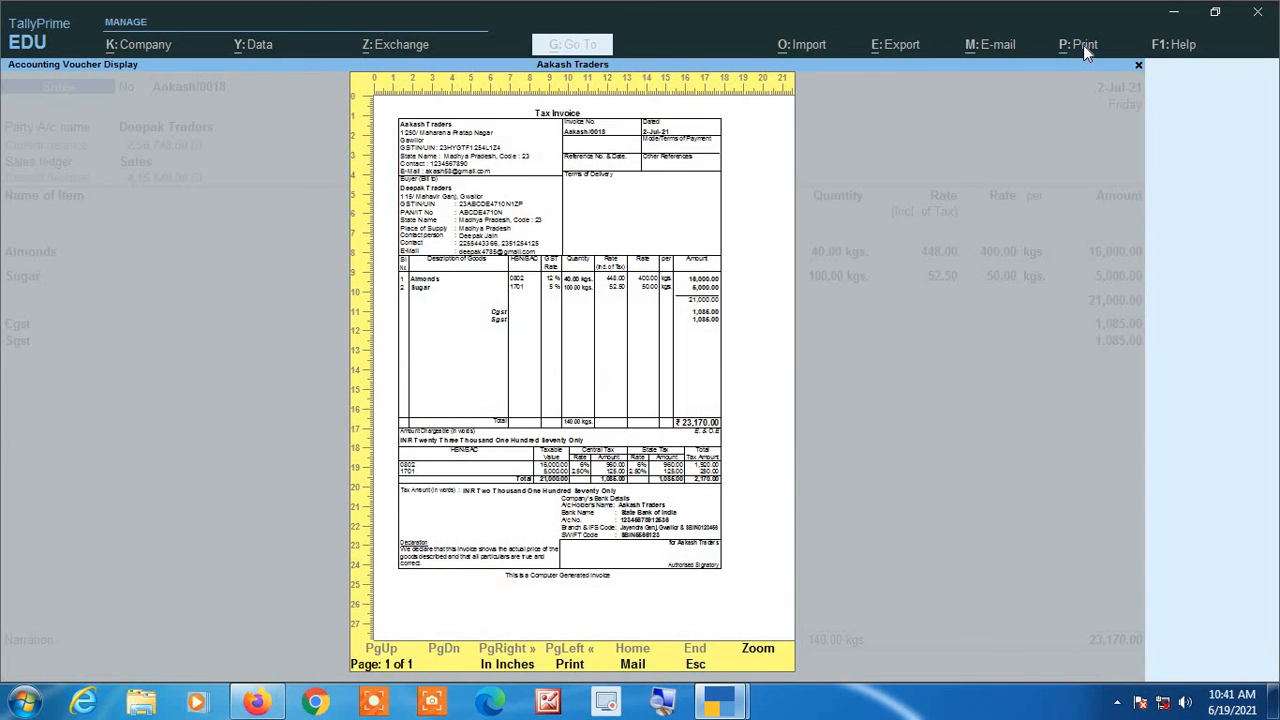
key(Return)
scroll(851, 404, down, 5)
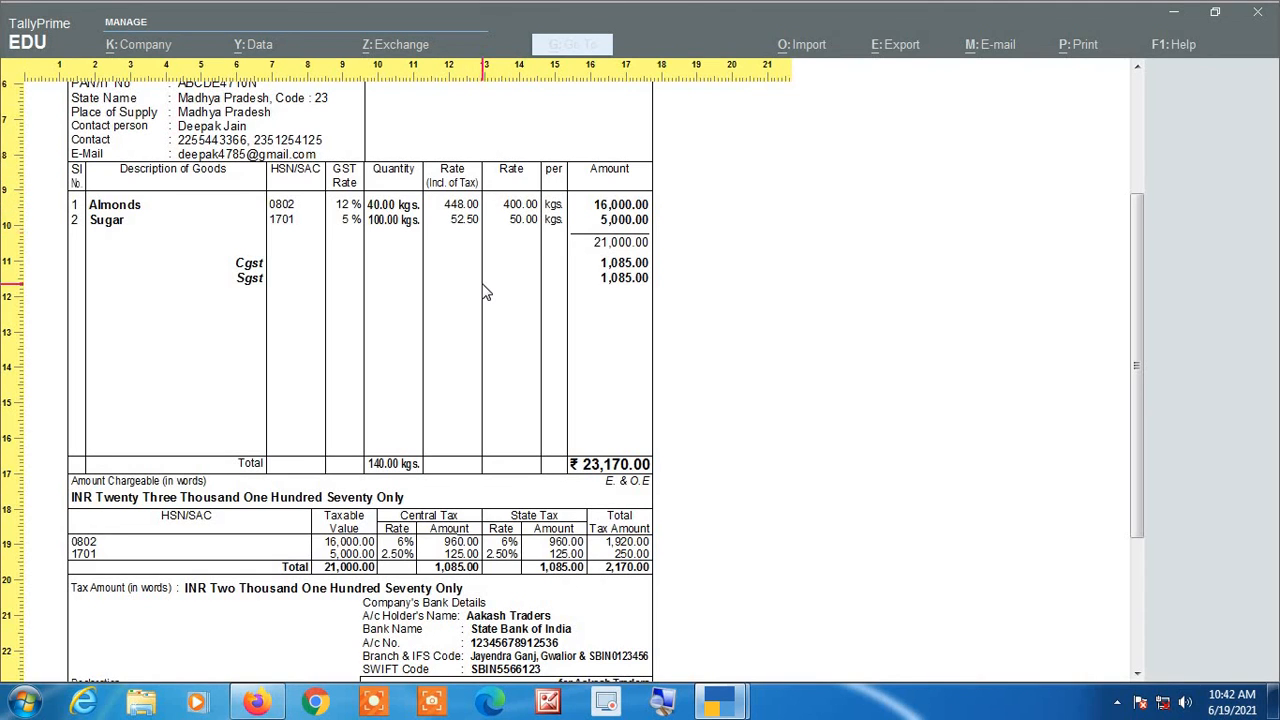
scroll(466, 320, up, 2)
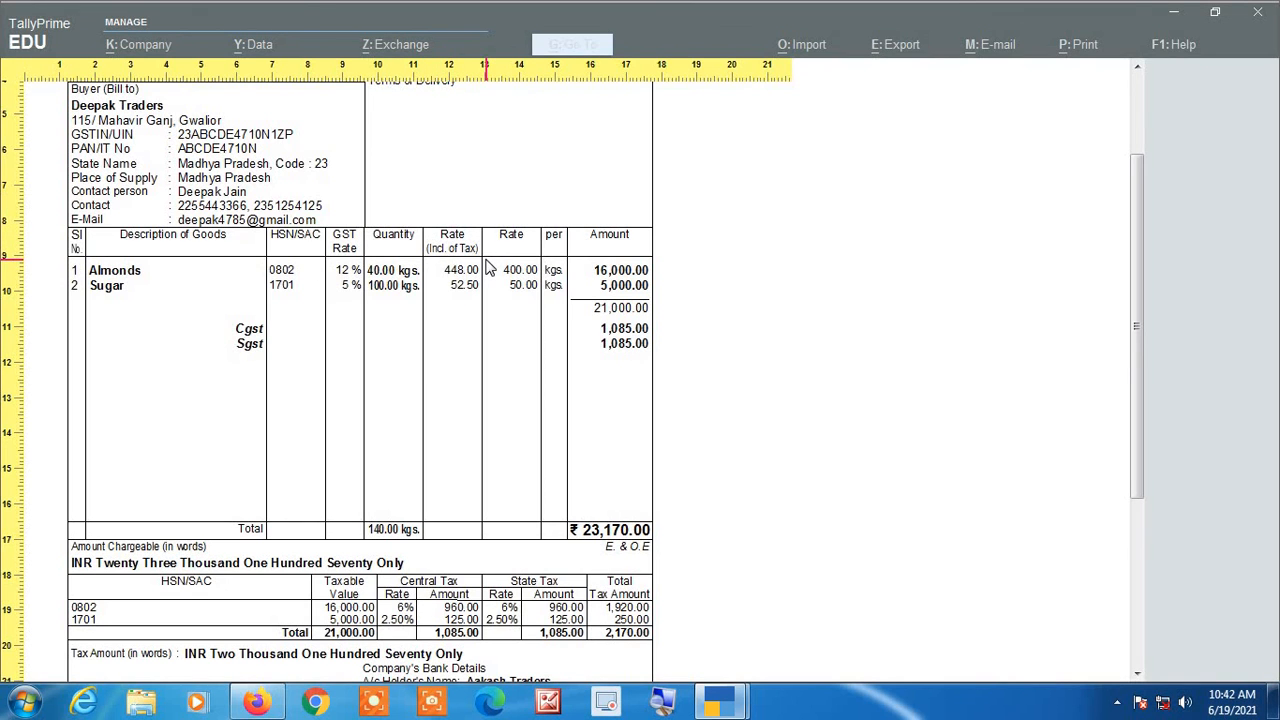
click(489, 268)
key(Escape)
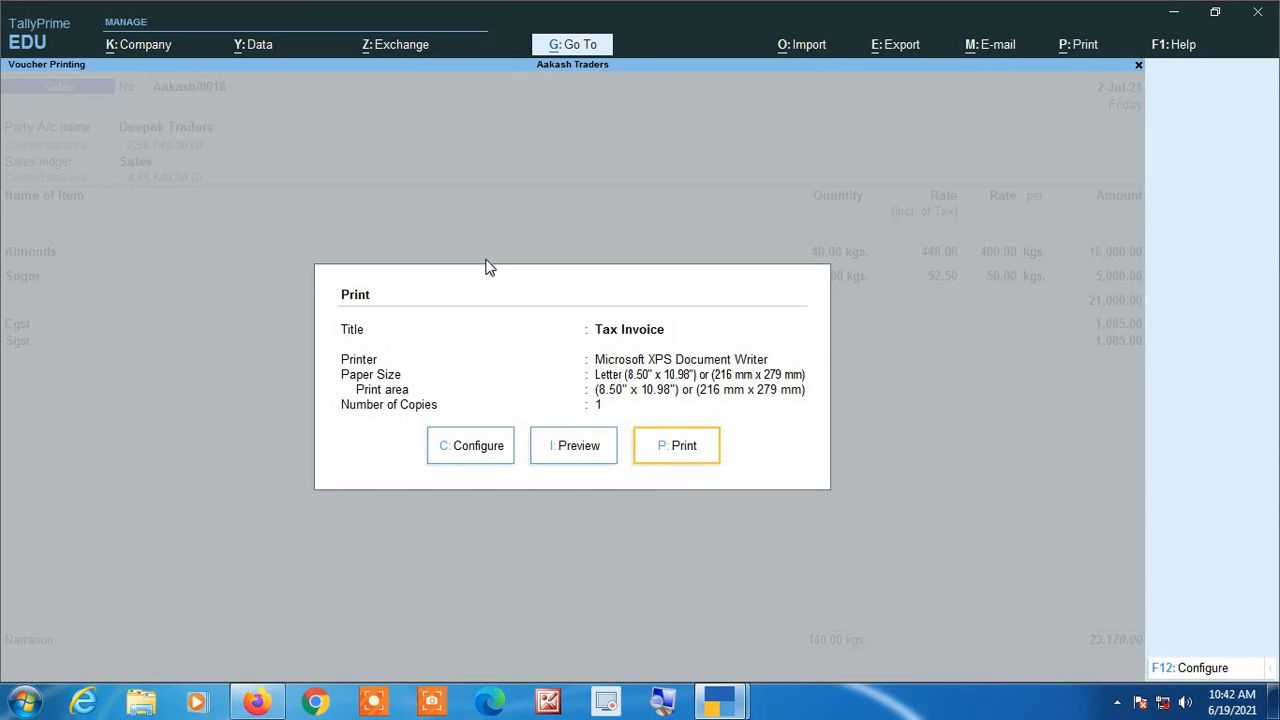
Step: Examine the Show Rate Inclusive of Tax option under Statutory Details in the invoice's print configuration, and close the configuration
key(Left)
key(Left)
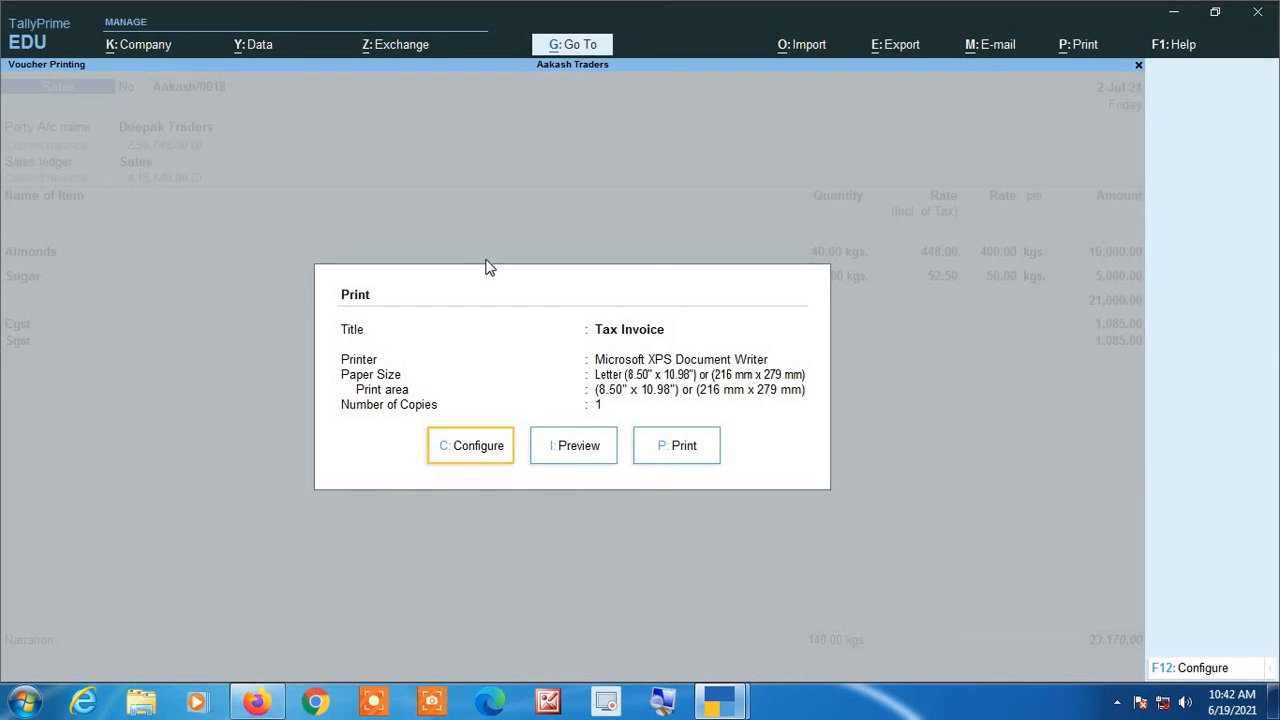
key(Return)
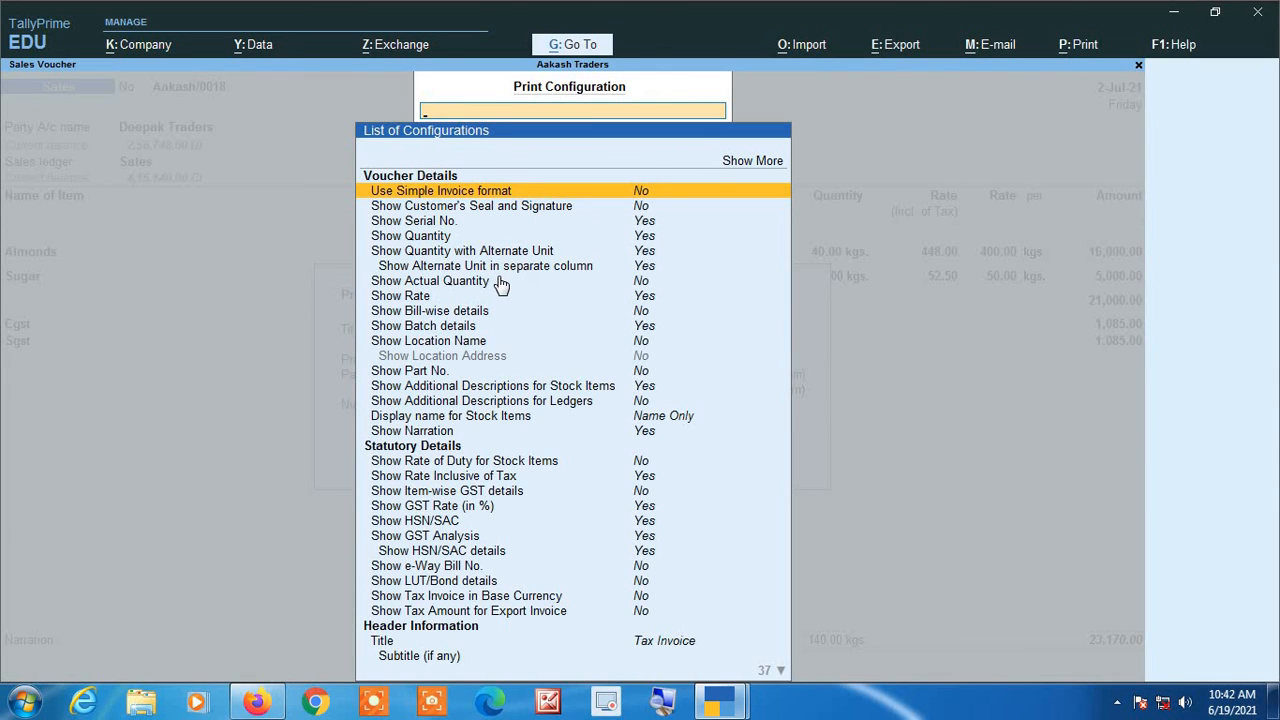
key(Down)
key(Down)
key(Down)
key(Down)
key(Down)
key(Down)
key(Down)
key(Down)
key(Down)
key(Down)
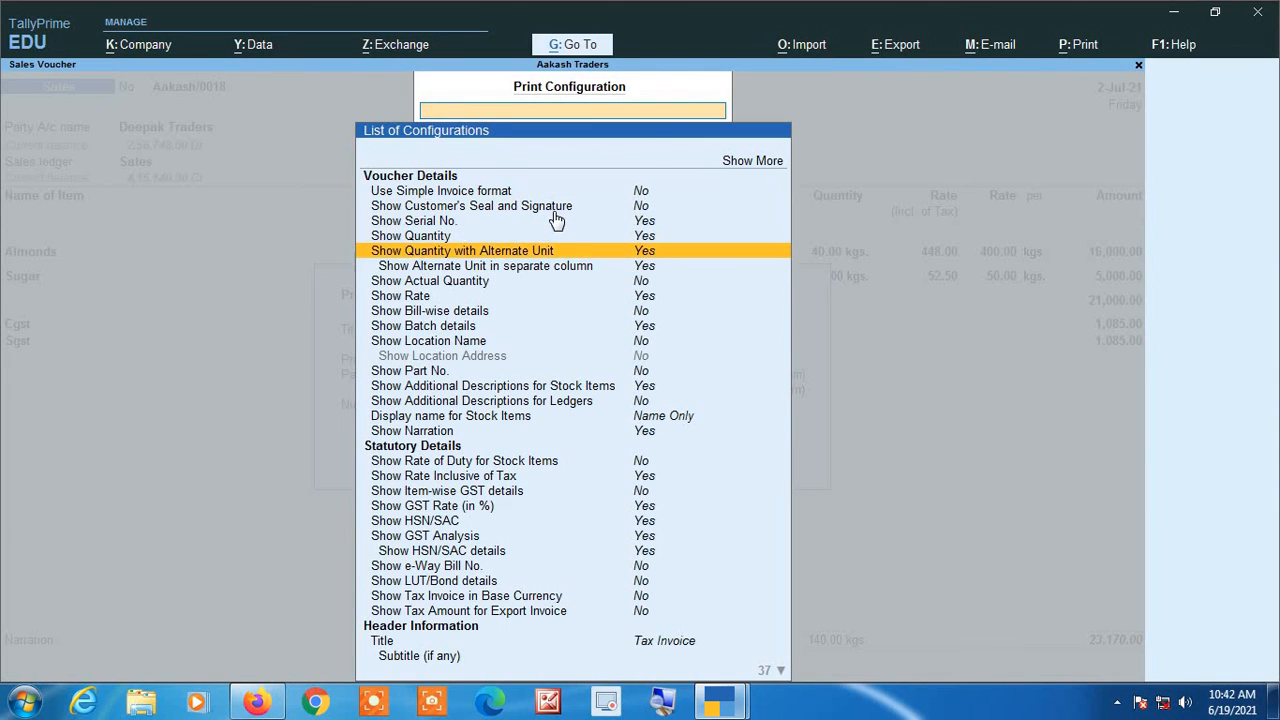
key(Down)
key(Down)
key(Down)
key(Down)
key(Down)
key(Down)
key(Down)
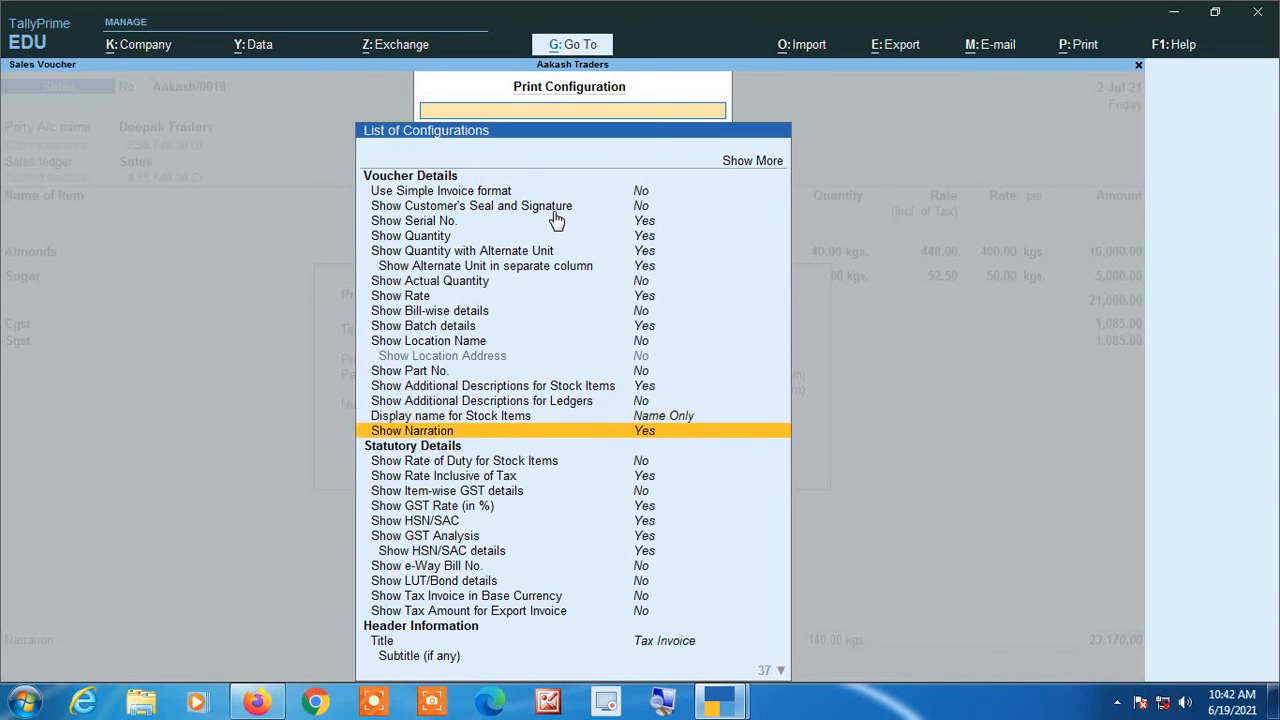
key(Down)
key(Down)
key(Down)
key(Down)
key(Down)
key(Down)
key(Down)
key(Down)
key(Down)
key(Down)
key(Down)
key(Down)
key(Down)
key(Down)
key(Down)
key(Down)
key(Down)
key(Down)
key(Down)
key(Down)
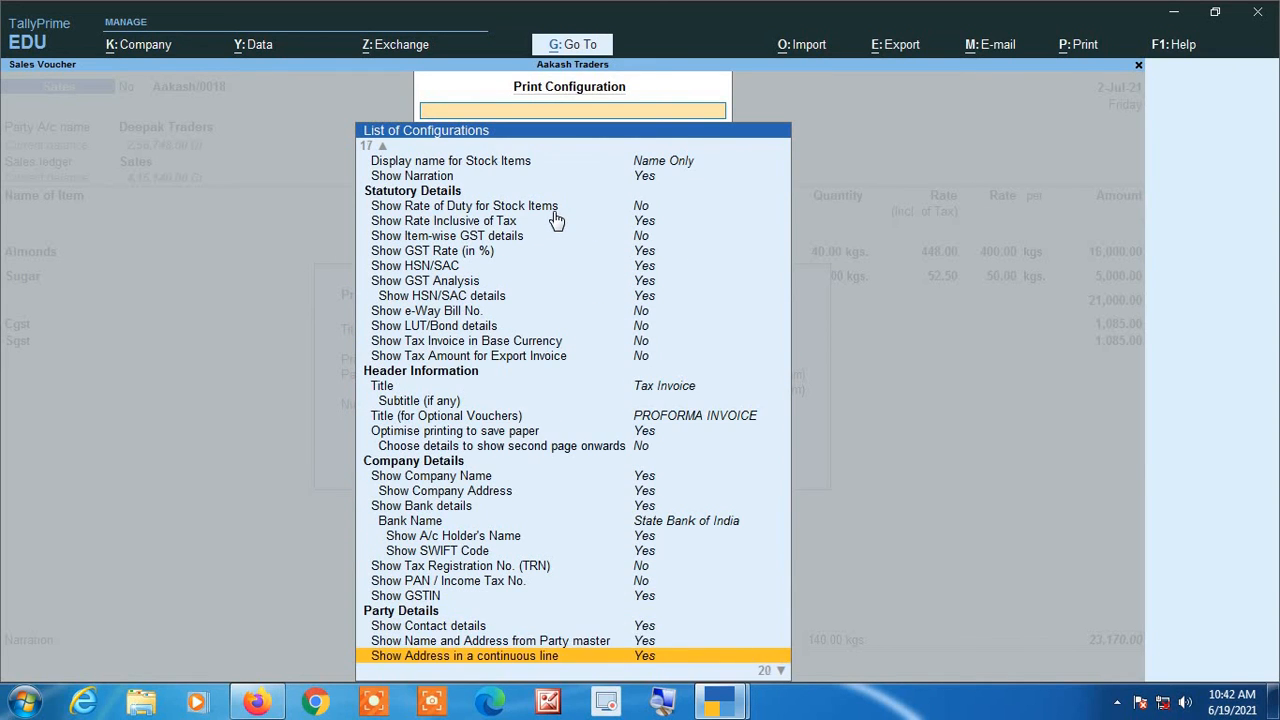
key(Up)
key(Up)
key(Up)
key(Up)
key(Up)
key(Up)
key(Up)
key(Up)
key(Up)
key(Up)
key(Up)
key(Up)
key(Up)
key(Up)
key(Up)
key(Up)
key(Up)
key(Up)
key(Up)
key(Up)
key(Up)
key(Up)
key(Up)
key(Up)
key(Up)
key(Up)
key(Up)
key(Up)
key(Up)
key(Up)
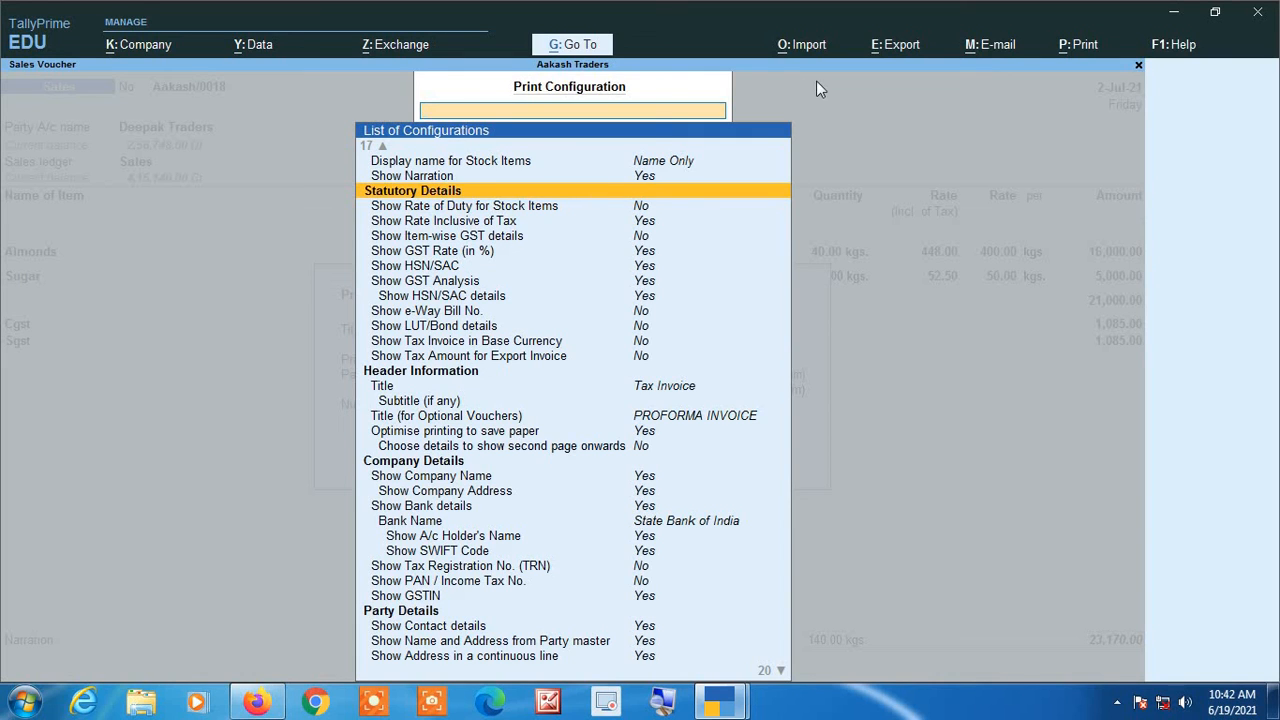
key(Down)
key(Down)
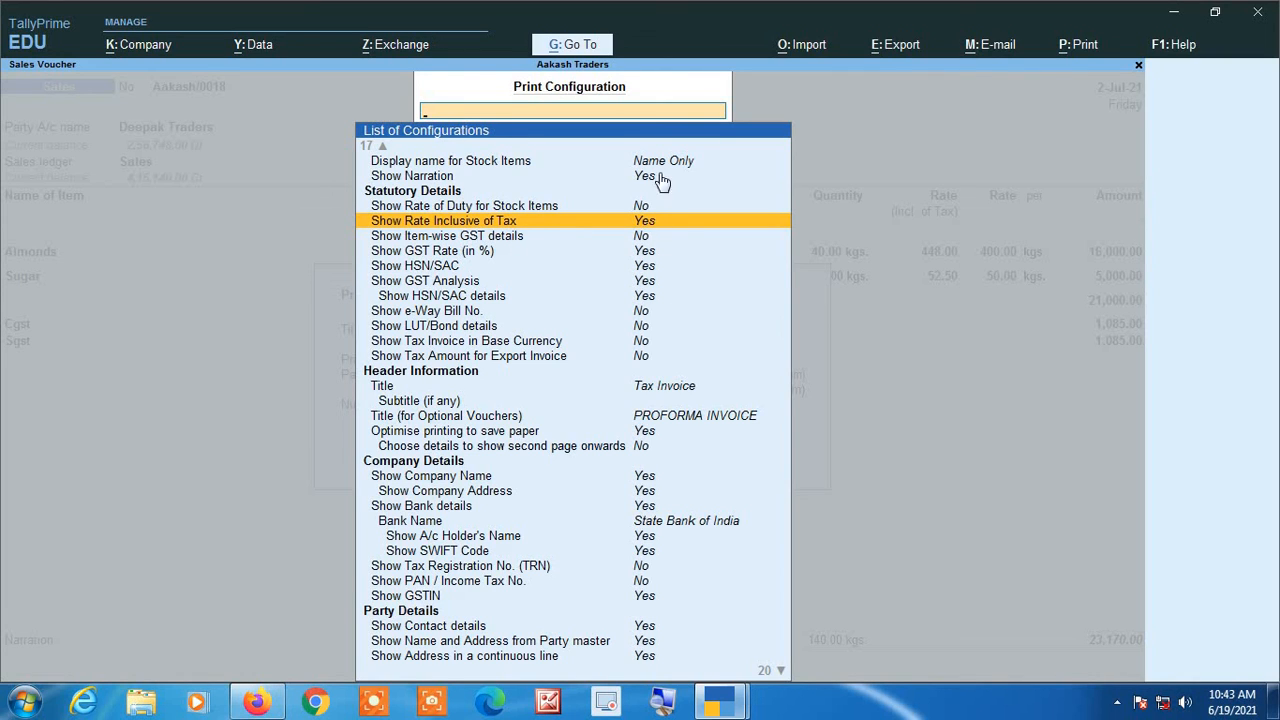
key(Escape)
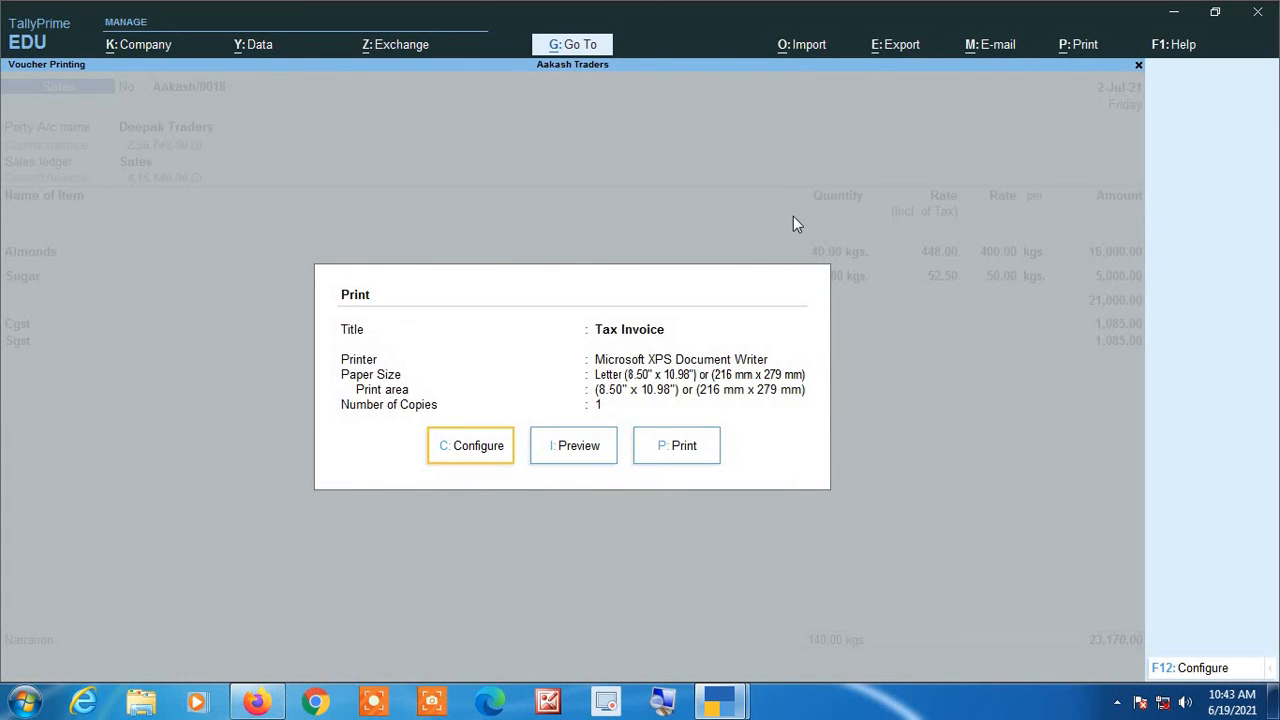
Step: Preview the Tax Invoice again at enlarged size and check the item rates and GST amounts
key(i)
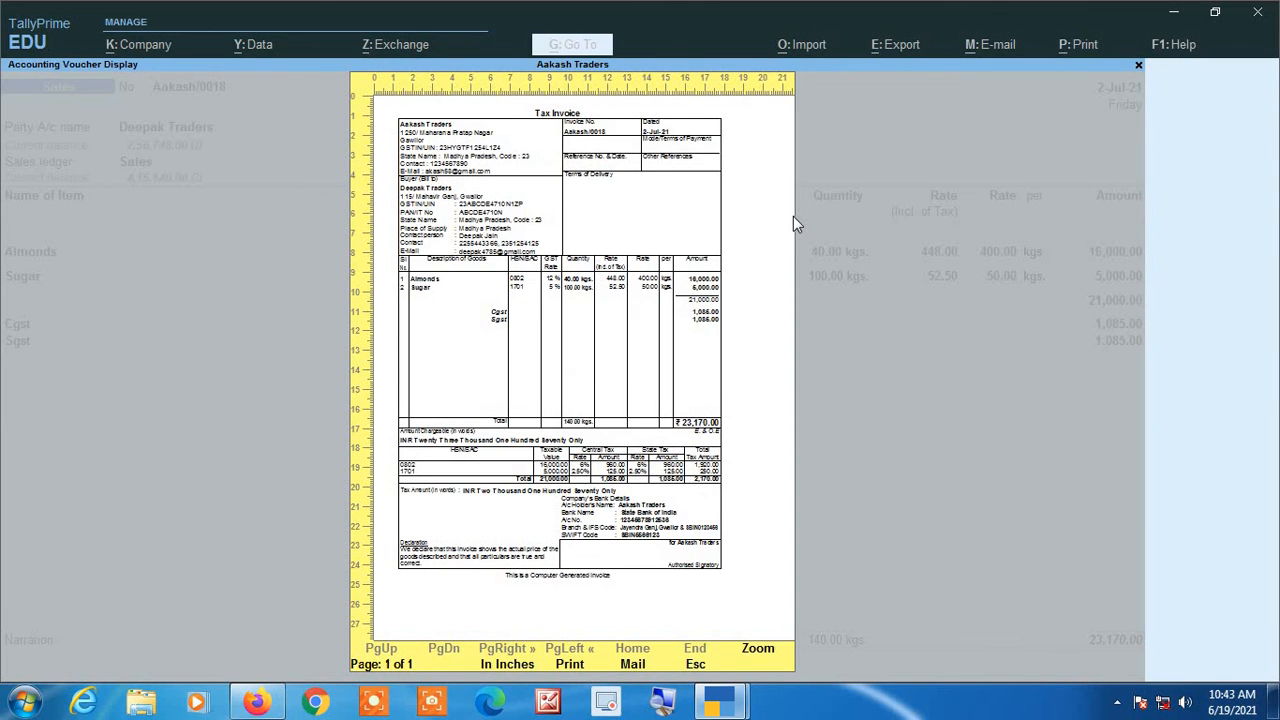
key(alt+z)
scroll(779, 216, down, 2)
scroll(783, 224, down, 3)
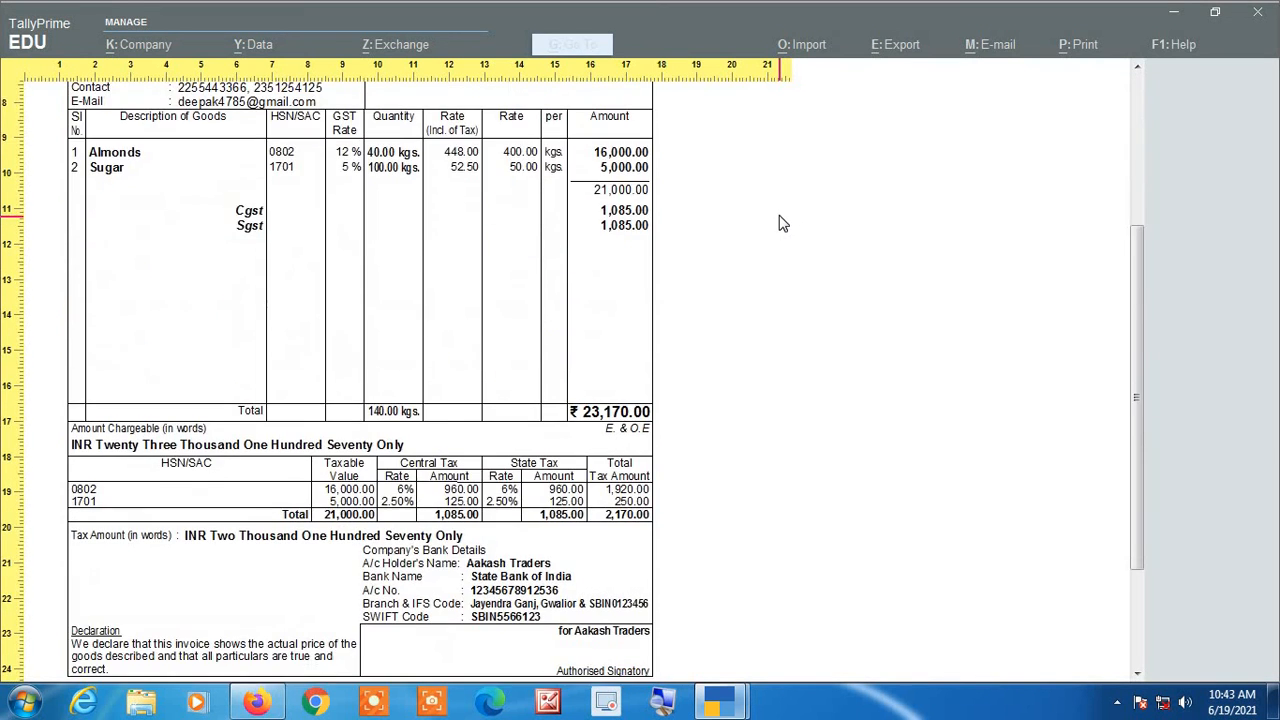